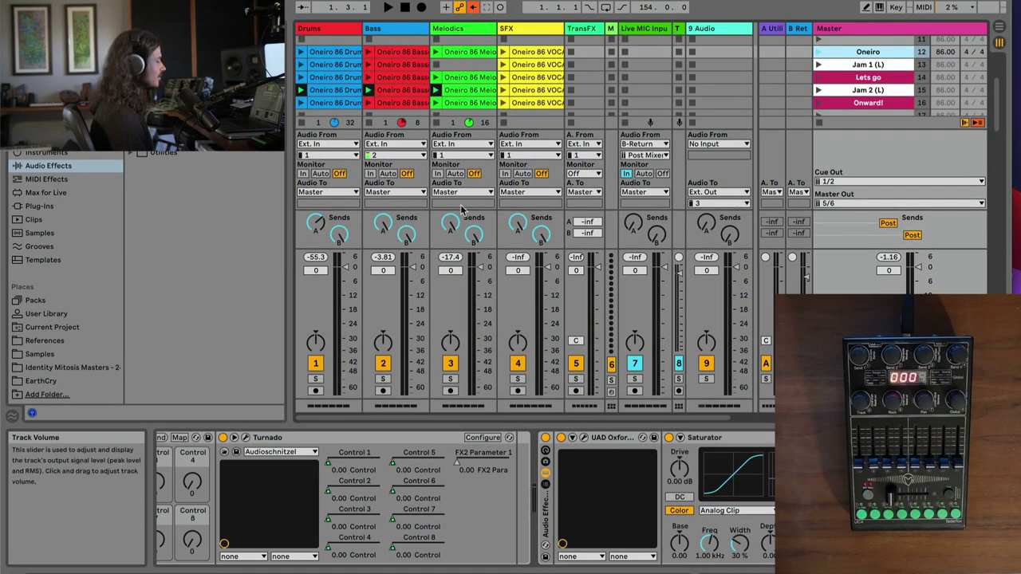
# Review the Drums, Bass, Melodics and SFX effect chains in turn.
pyautogui.click(322, 30)
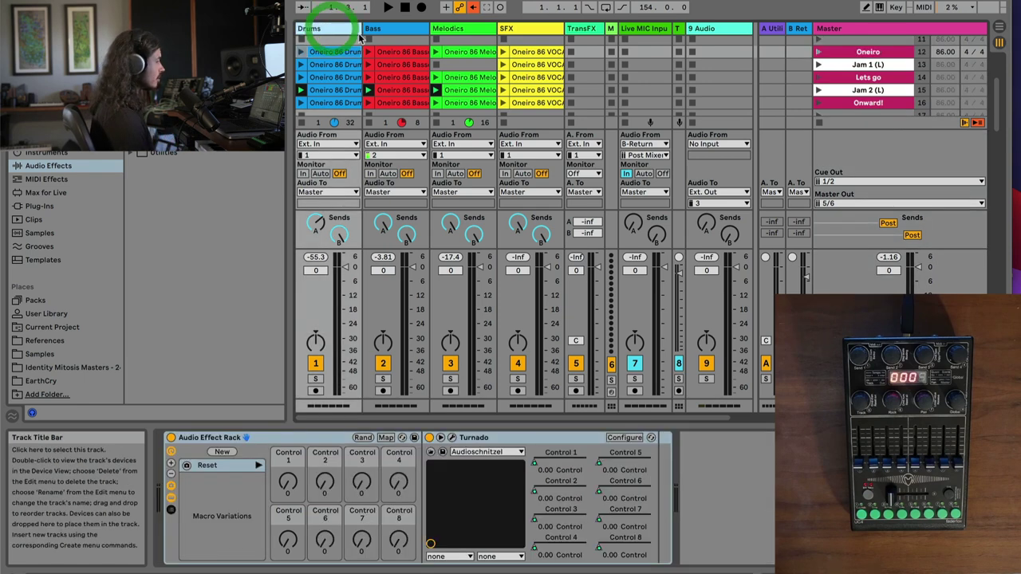
pyautogui.click(385, 30)
pyautogui.click(448, 30)
pyautogui.click(522, 30)
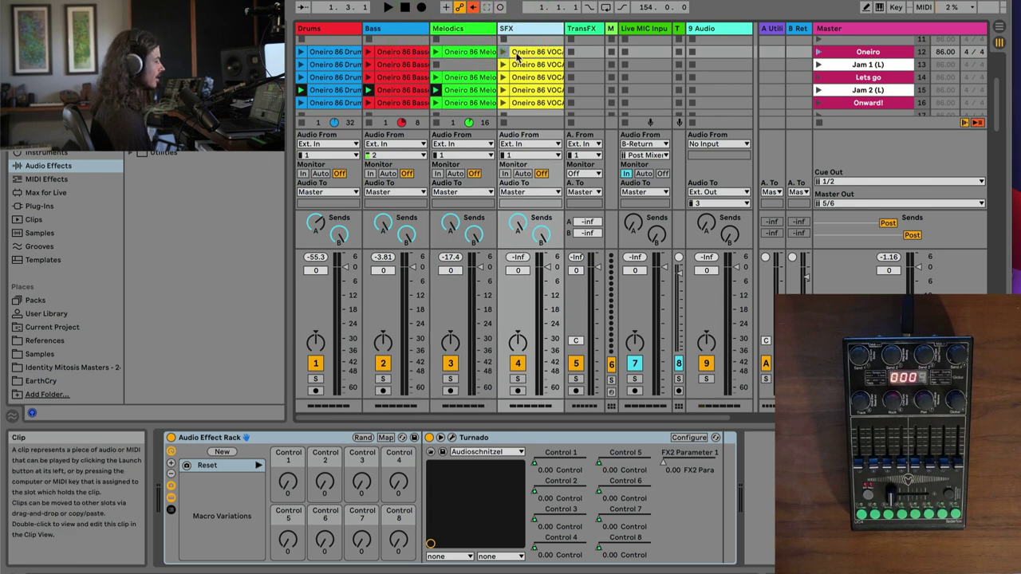
pyautogui.click(322, 30)
pyautogui.click(386, 30)
pyautogui.click(449, 30)
pyautogui.click(523, 30)
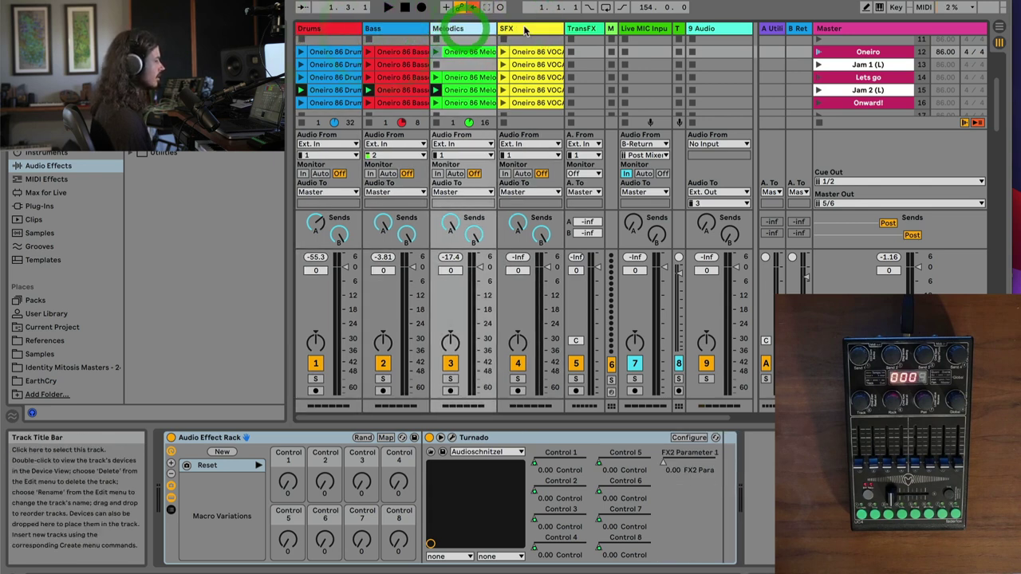
pyautogui.click(449, 30)
pyautogui.click(385, 29)
pyautogui.click(322, 29)
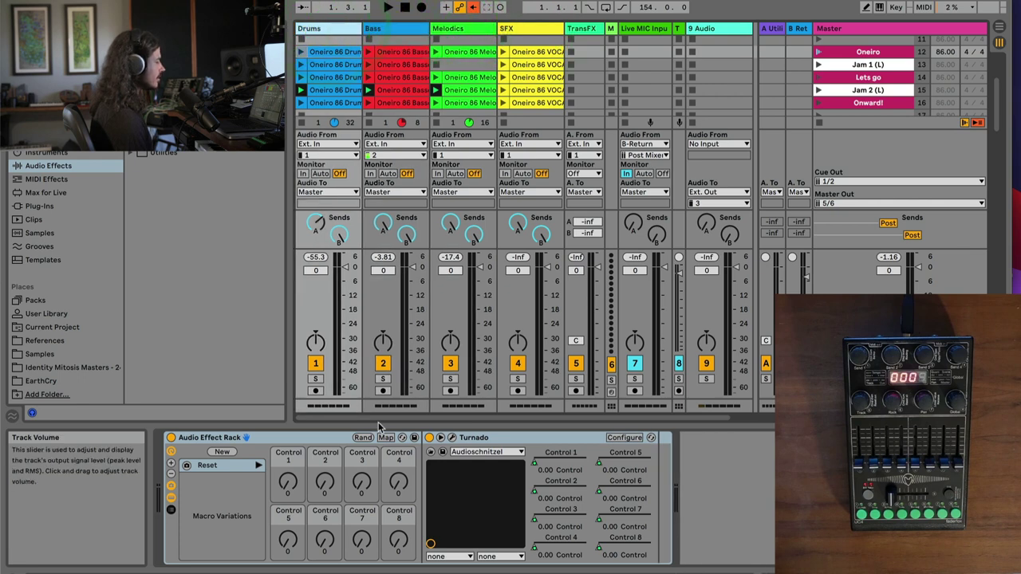
# Inspect the Drums chain's Turnado and Audio Effect Rack, then recheck each stem track.
pyautogui.click(482, 437)
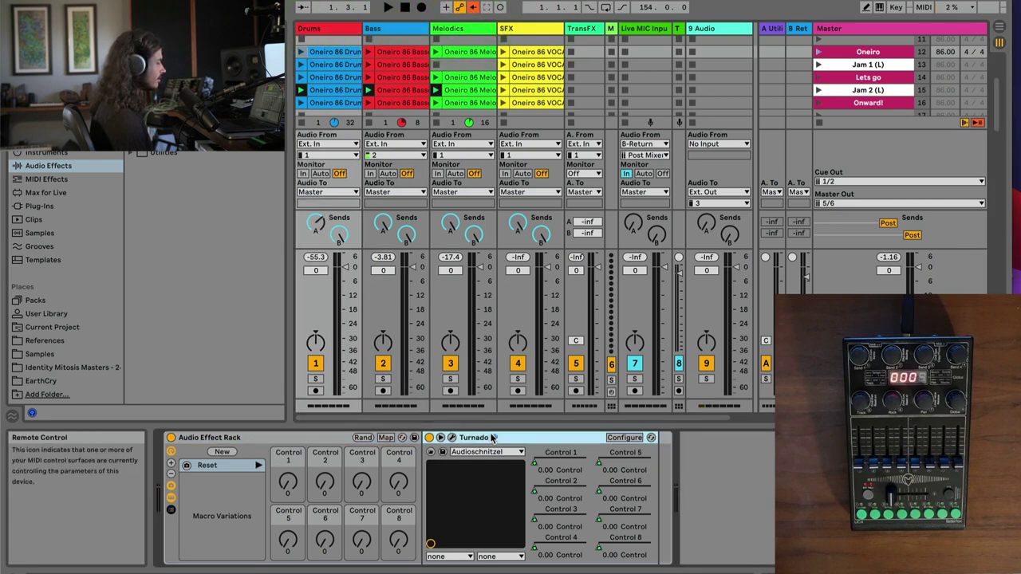
pyautogui.click(249, 437)
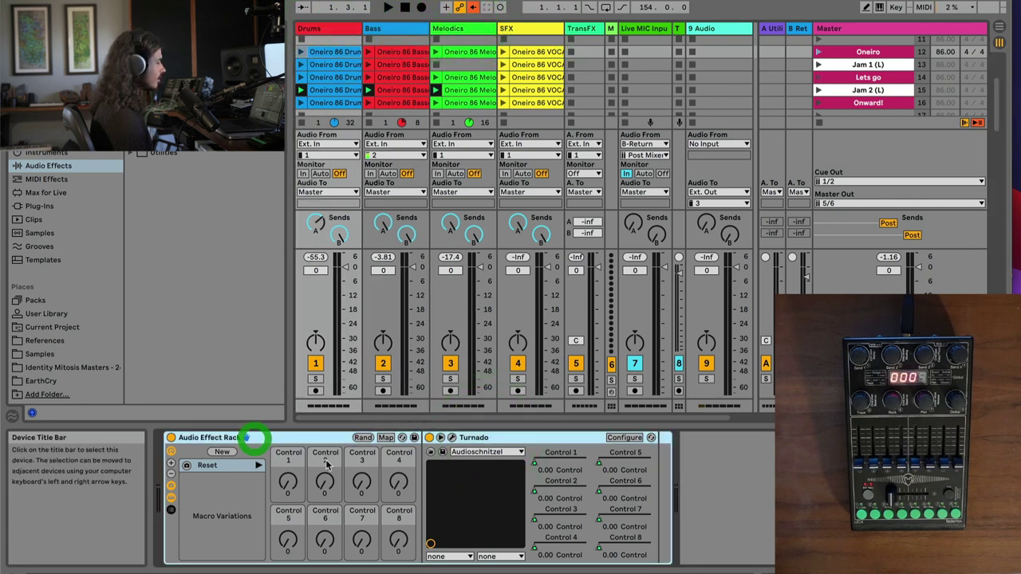
pyautogui.click(499, 444)
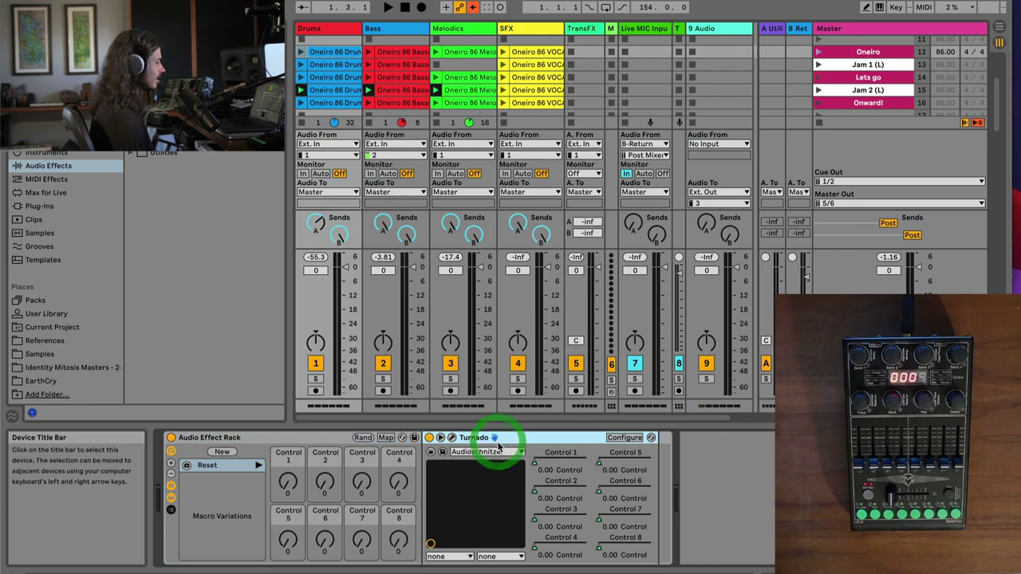
pyautogui.click(323, 28)
pyautogui.click(391, 28)
pyautogui.click(458, 28)
pyautogui.click(529, 29)
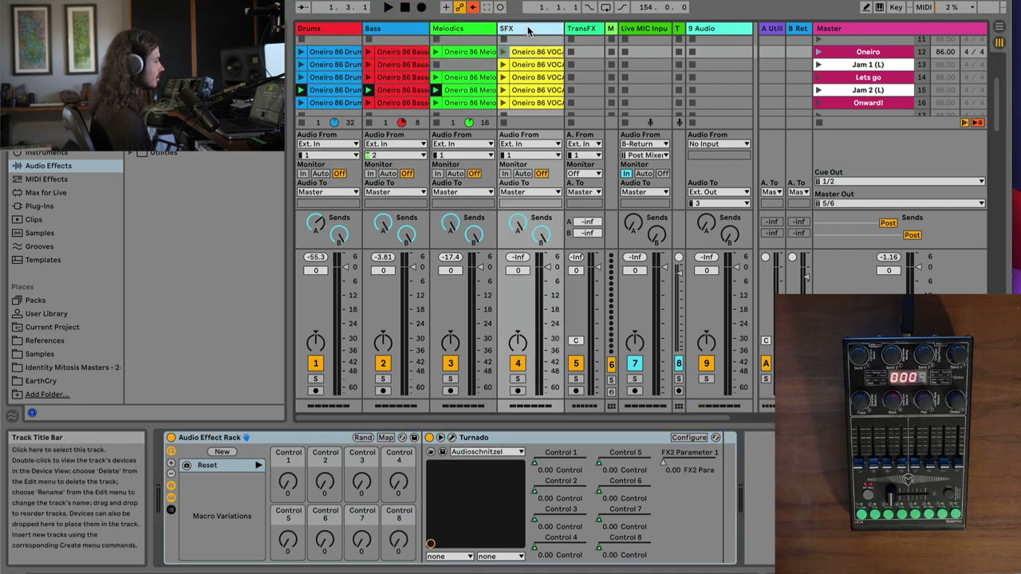
# Show the Master track's chain and select its Audio Effect Rack and Turnado.
pyautogui.click(849, 30)
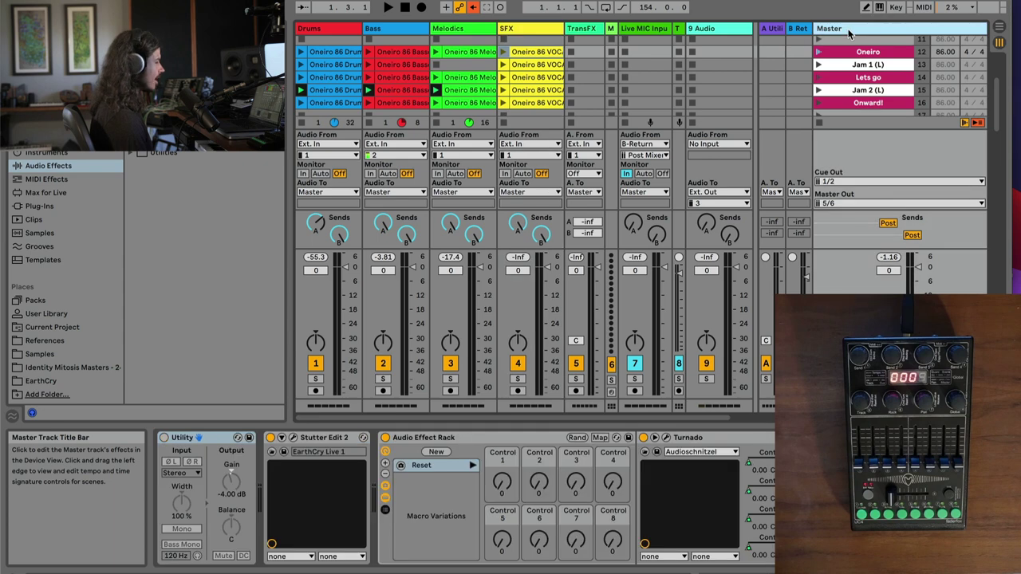
pyautogui.click(450, 438)
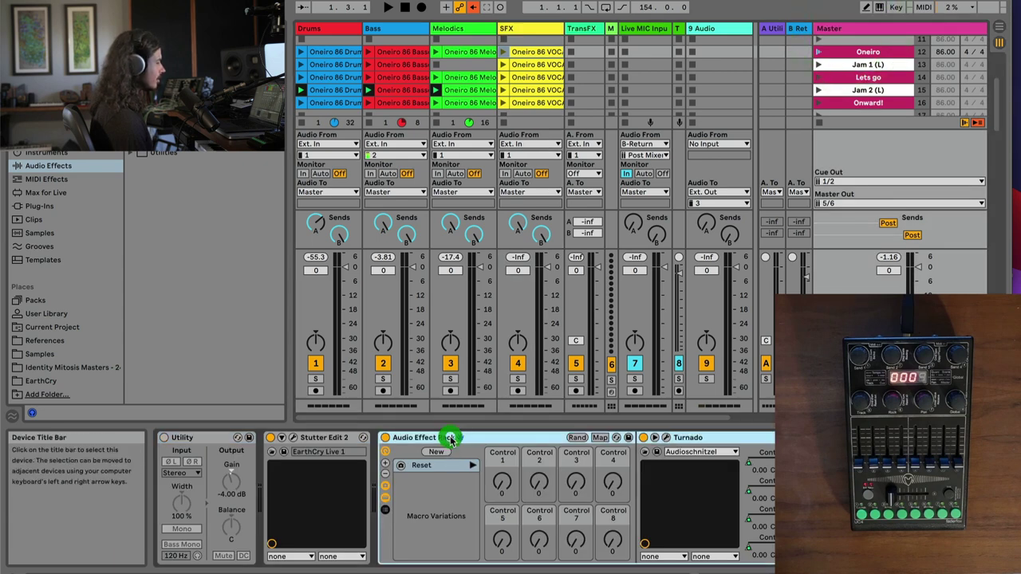
pyautogui.click(697, 435)
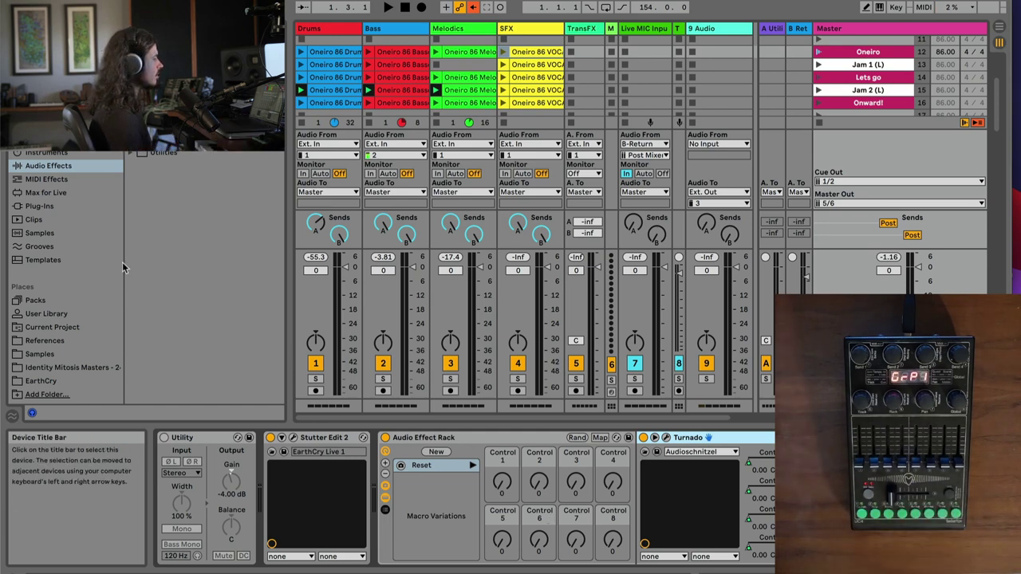
# Select and launch the Jam 1 (L) scene, then show the Drums track's device chain.
pyautogui.click(322, 32)
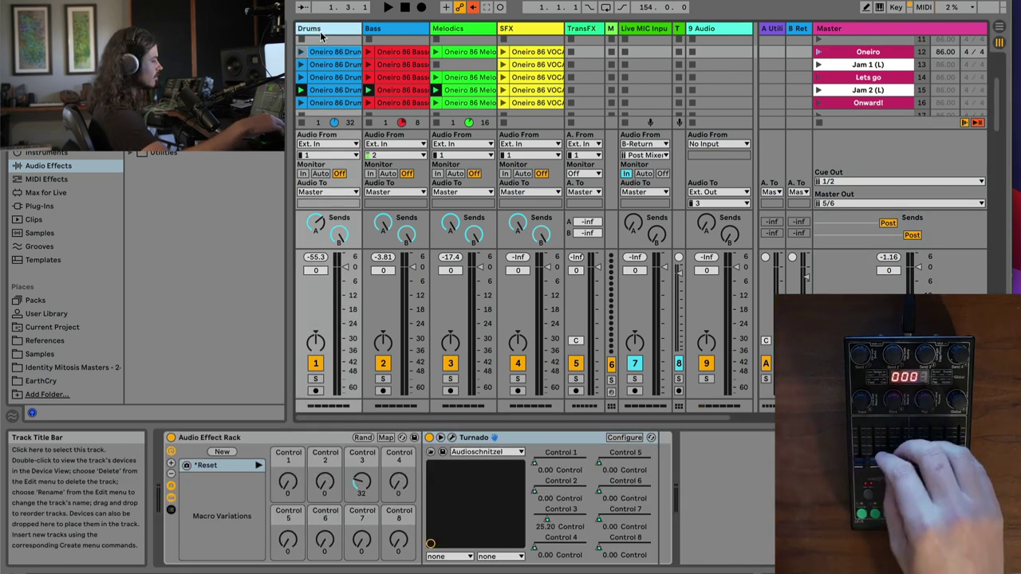
pyautogui.click(838, 64)
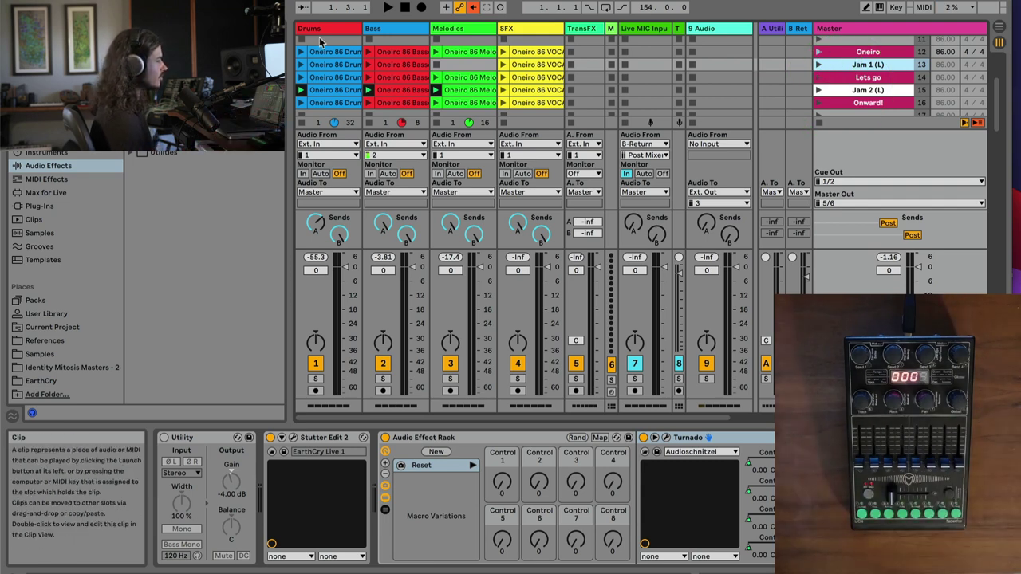
pyautogui.click(390, 65)
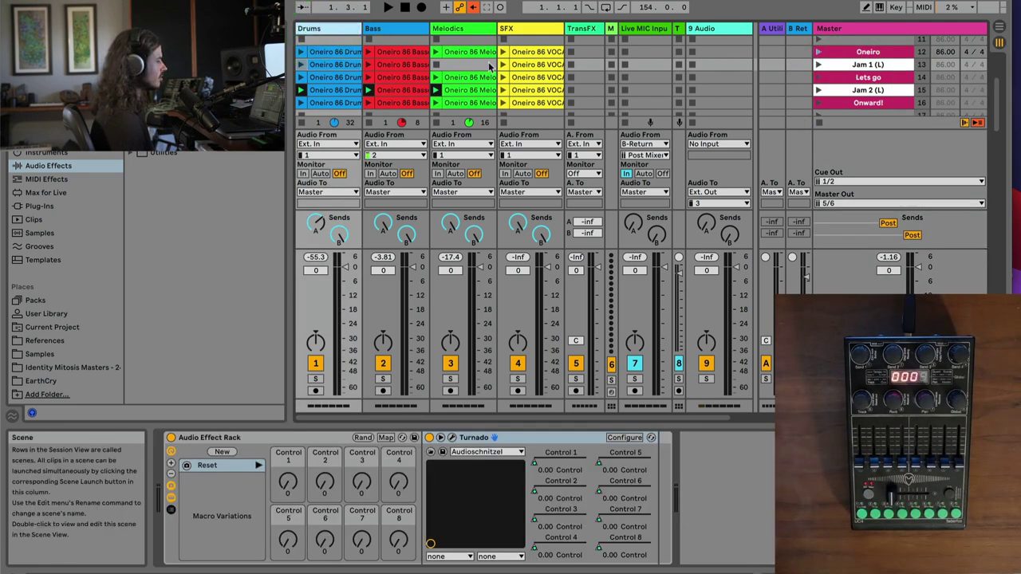
pyautogui.click(818, 64)
pyautogui.click(319, 29)
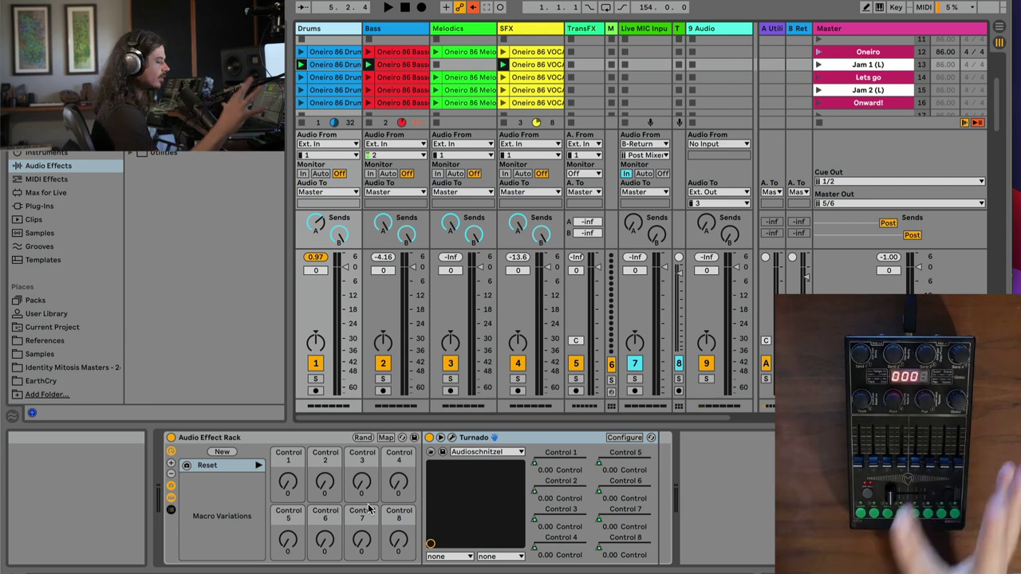
# Recall the Drums rack's Reset variation and relaunch the Jam 1 (L) scene.
pyautogui.click(227, 466)
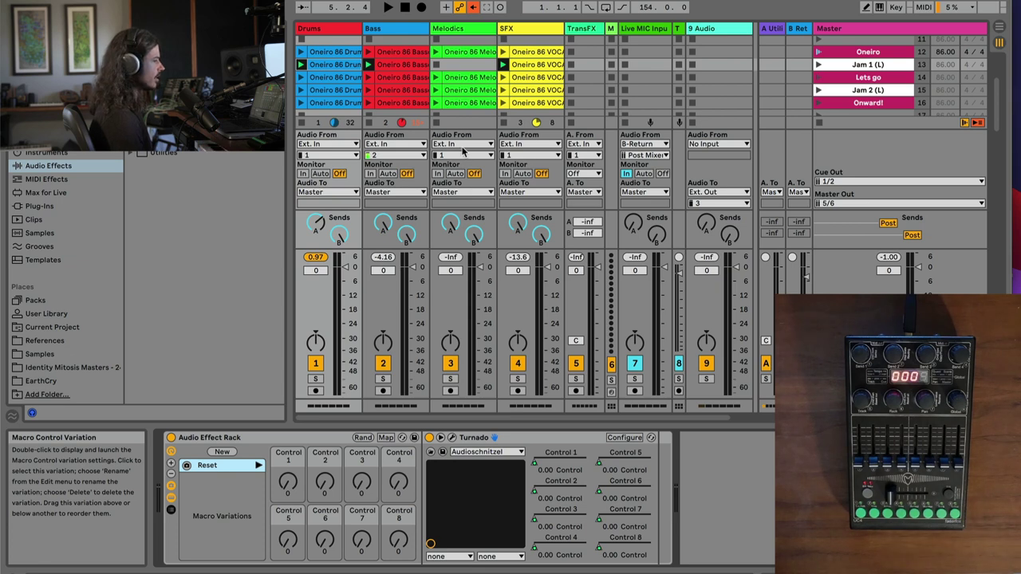
pyautogui.click(819, 64)
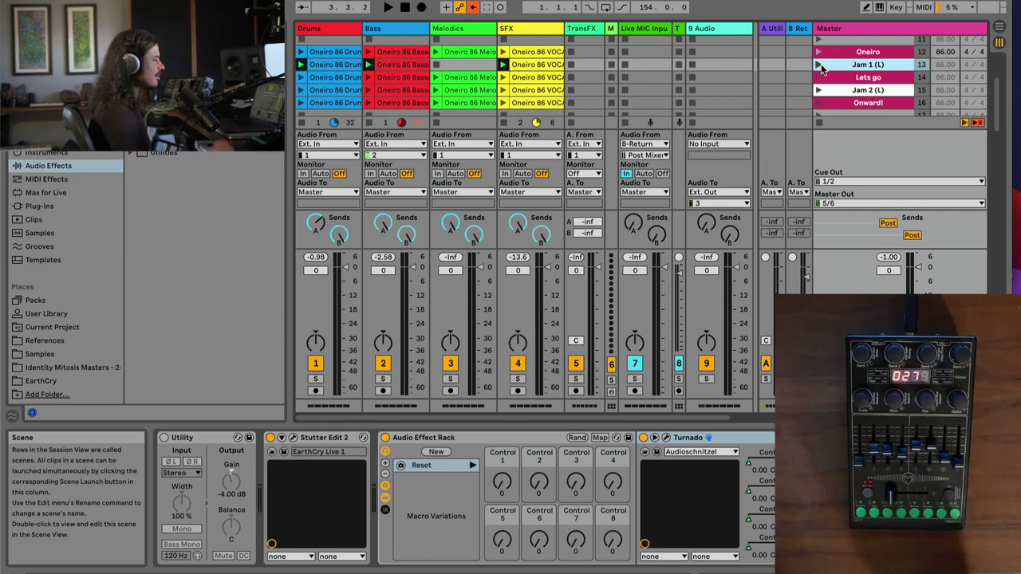
# Select Drums, then Bass for controller macro tweaks, then switch to the Master chain.
pyautogui.click(332, 30)
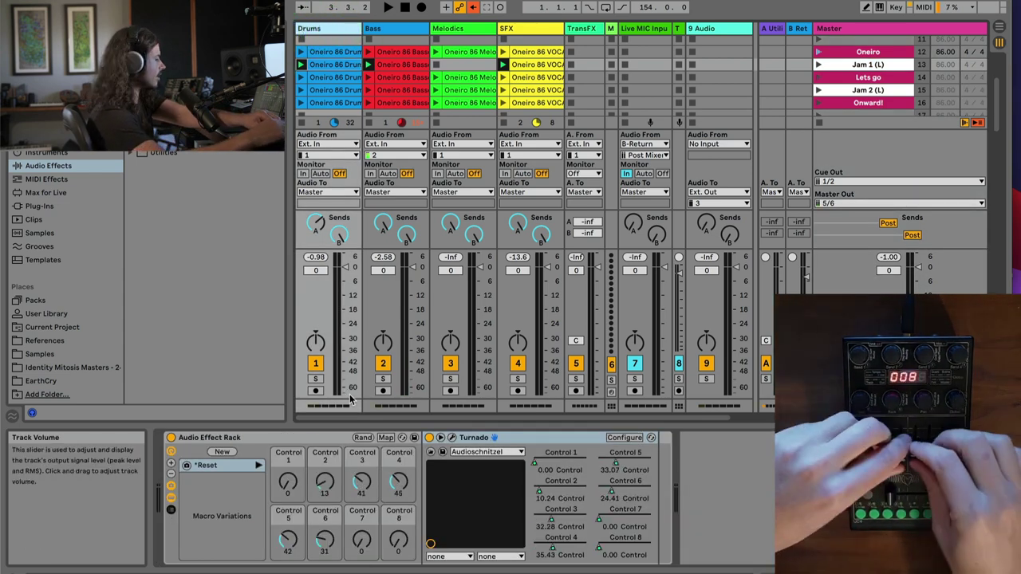
pyautogui.click(396, 31)
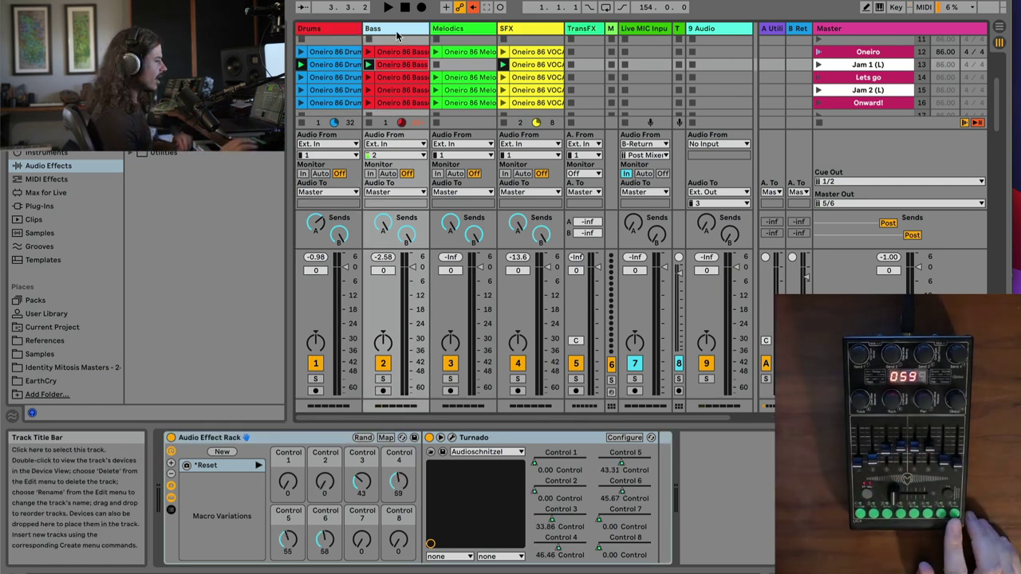
pyautogui.click(891, 28)
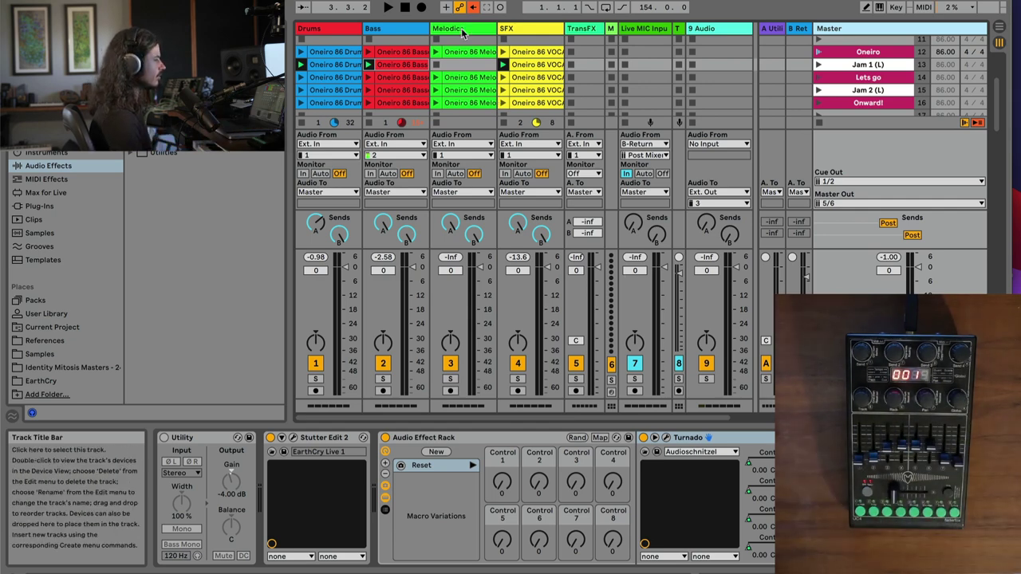
# Check the Bass, Melodics, SFX and Master chains for their Reset state, ending on Drums.
pyautogui.click(414, 29)
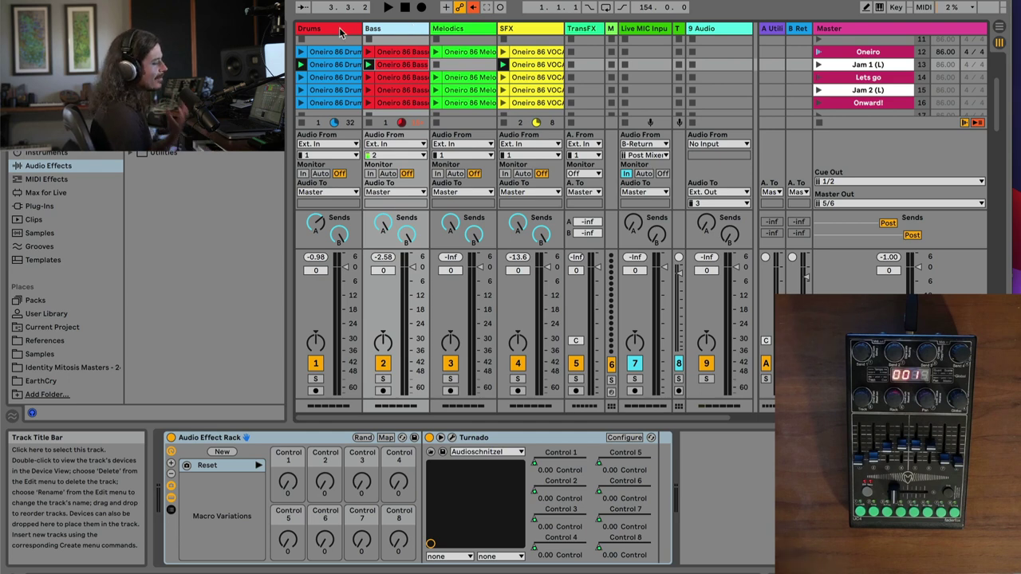
pyautogui.click(340, 29)
pyautogui.click(398, 29)
pyautogui.click(467, 30)
pyautogui.click(384, 30)
pyautogui.click(335, 29)
pyautogui.click(375, 29)
pyautogui.click(457, 29)
pyautogui.click(519, 26)
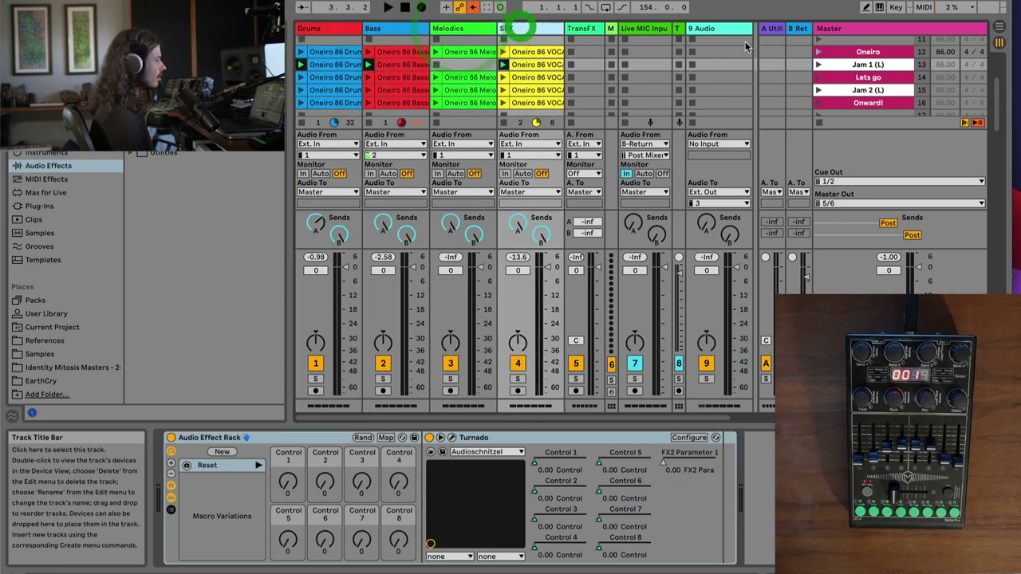
pyautogui.click(840, 28)
pyautogui.click(331, 26)
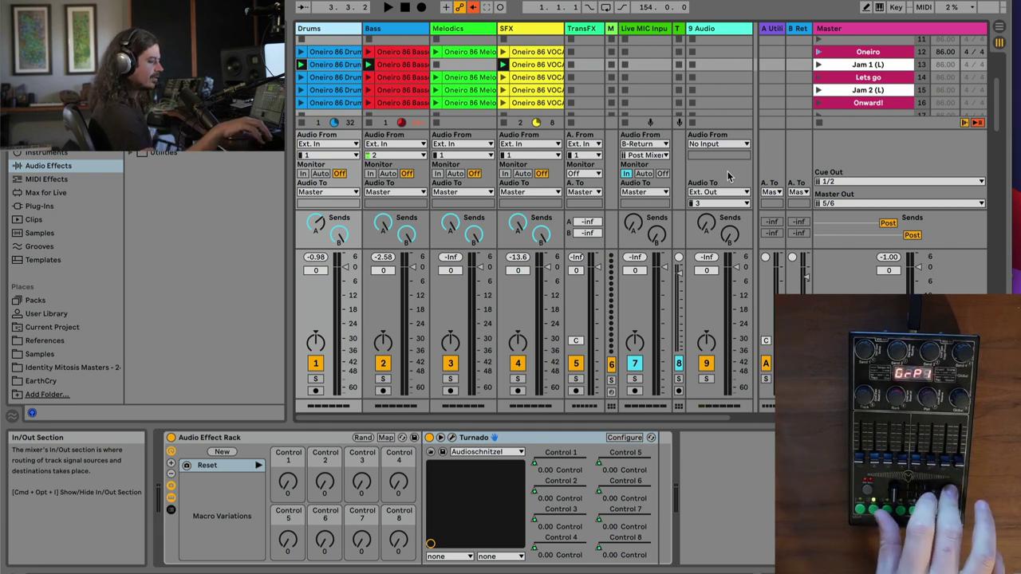
pyautogui.click(413, 32)
pyautogui.click(458, 30)
pyautogui.click(520, 30)
pyautogui.click(845, 29)
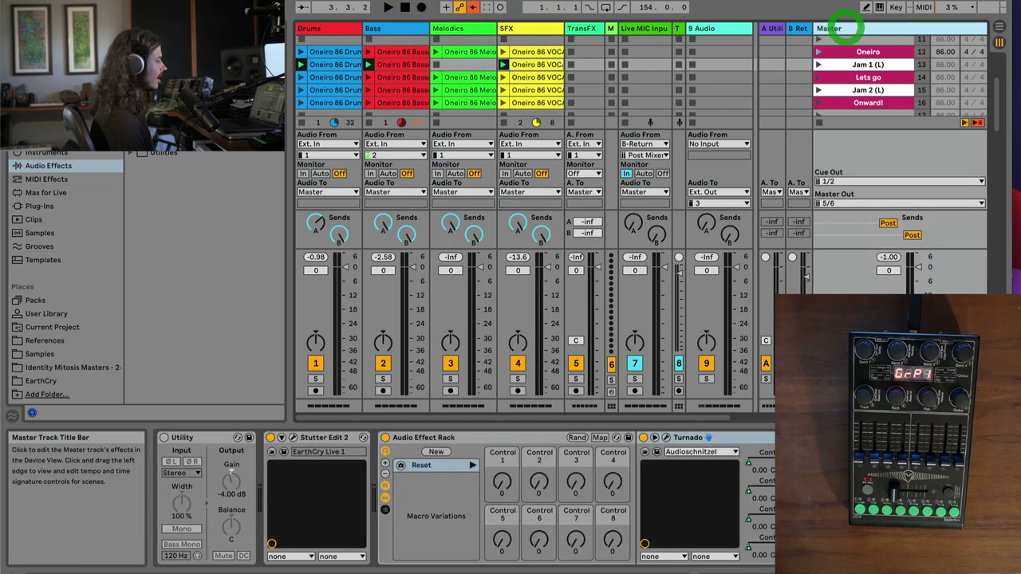
pyautogui.click(643, 28)
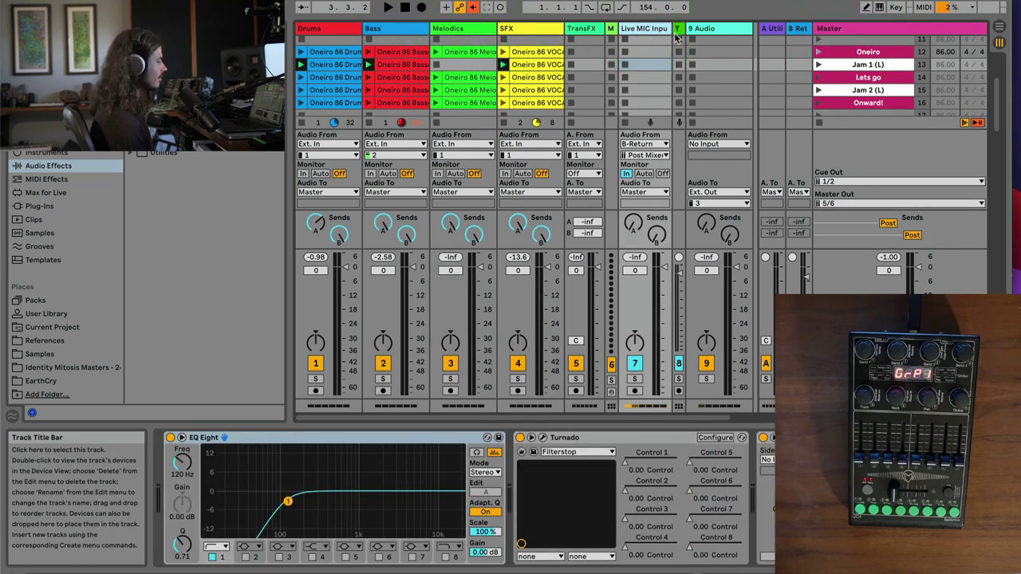
pyautogui.click(677, 28)
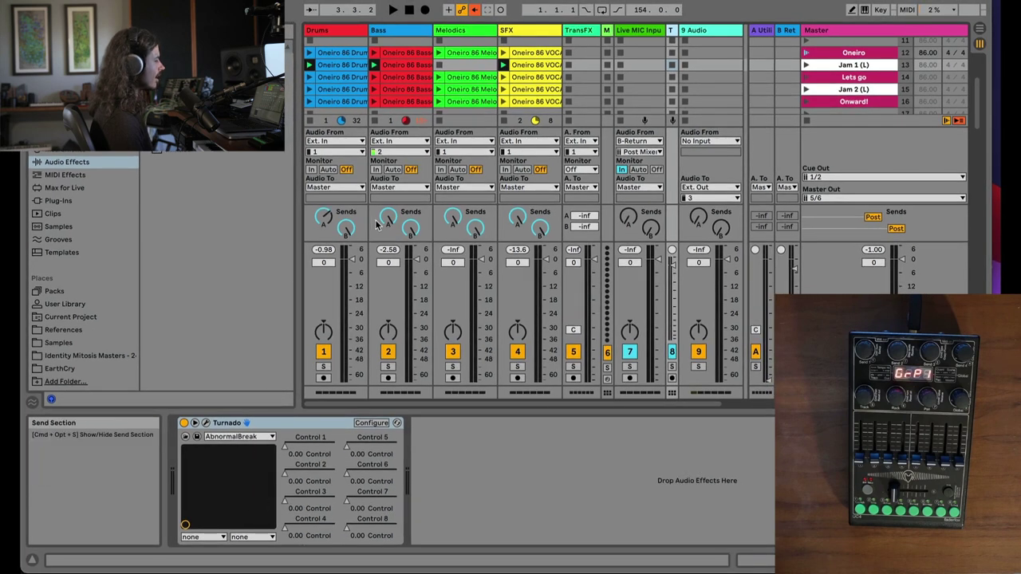
pyautogui.click(345, 33)
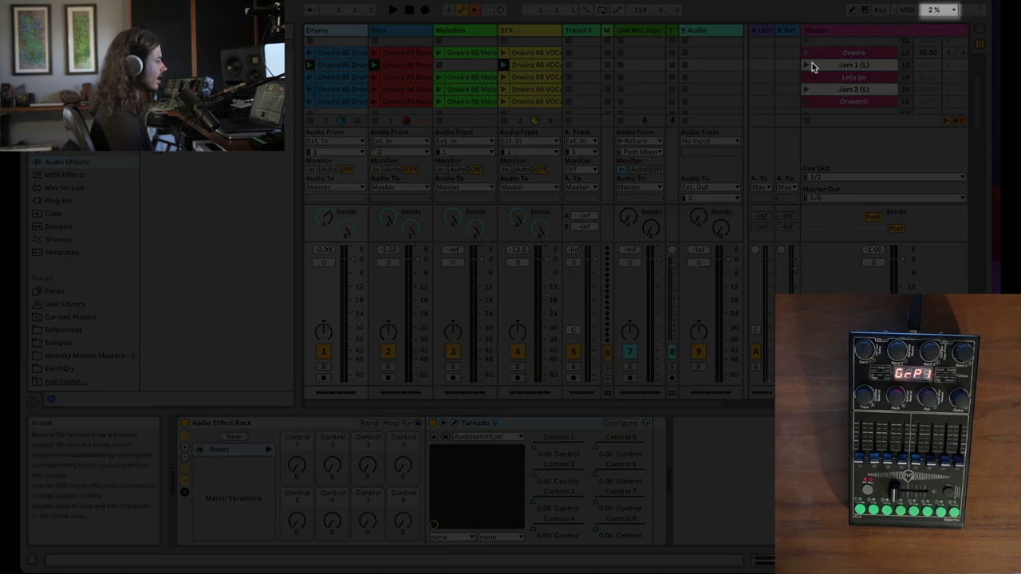
# Display the Master chain with Turnado fully in view, then switch to the Bass track.
pyautogui.click(806, 65)
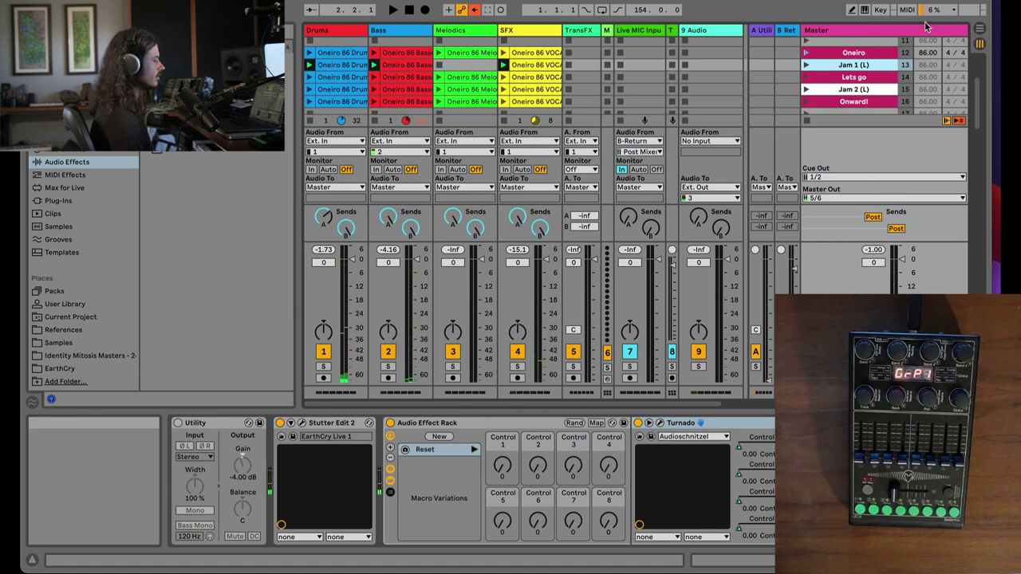
pyautogui.click(681, 423)
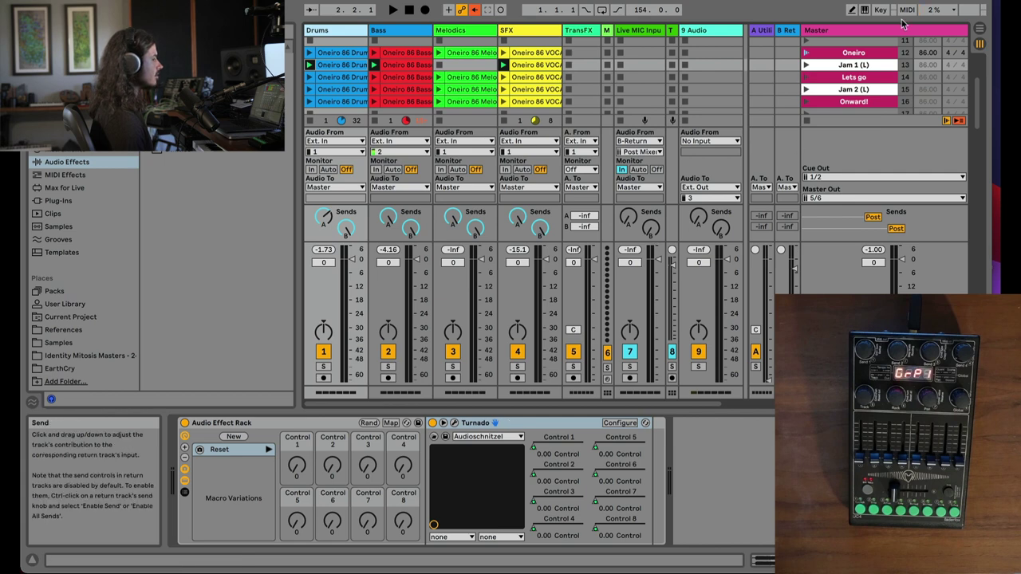
pyautogui.click(372, 399)
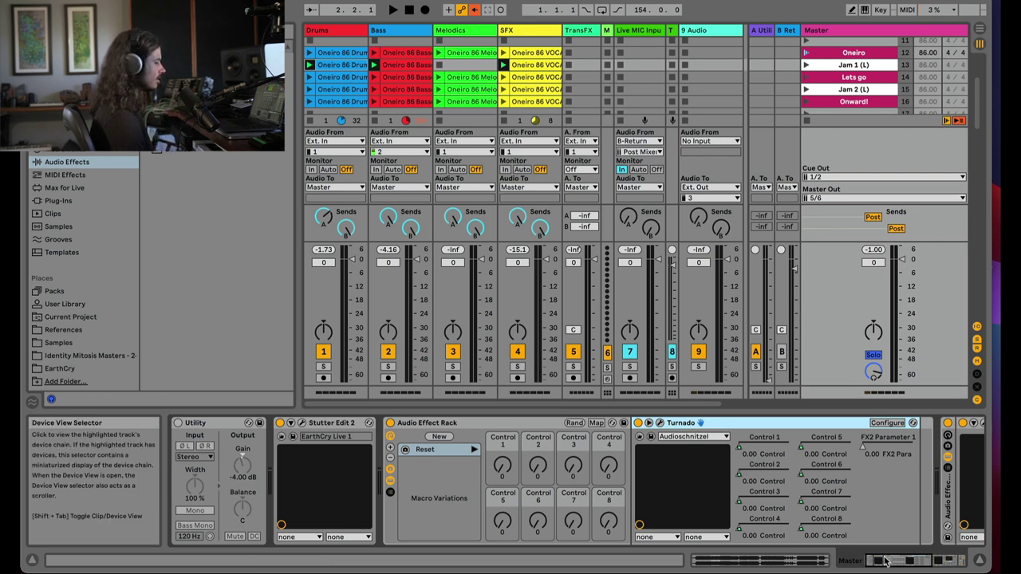
# Scroll the Master chain right to reveal UAD Oxford, Saturator and the Limiter.
pyautogui.click(932, 560)
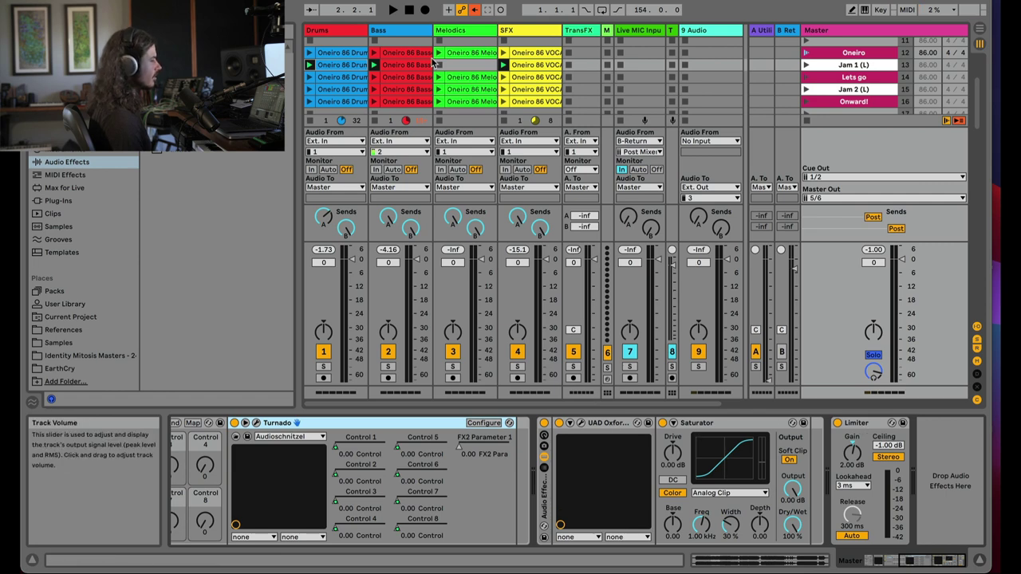
# Open the Drums track's Turnado plugin window and move it aside to uncover the mixer.
pyautogui.click(327, 30)
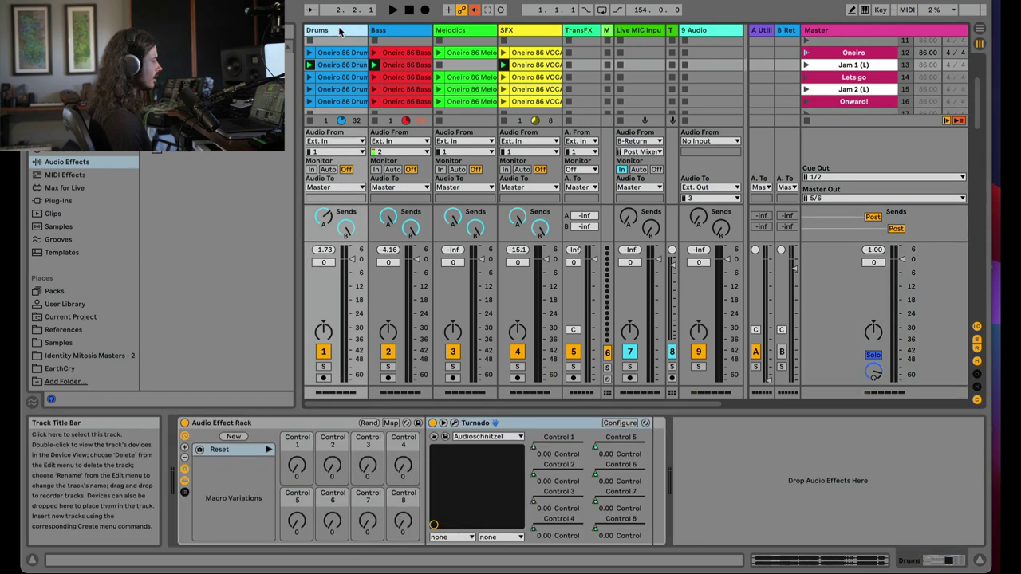
pyautogui.click(456, 422)
pyautogui.moveTo(498, 75); pyautogui.dragTo(510, 85)
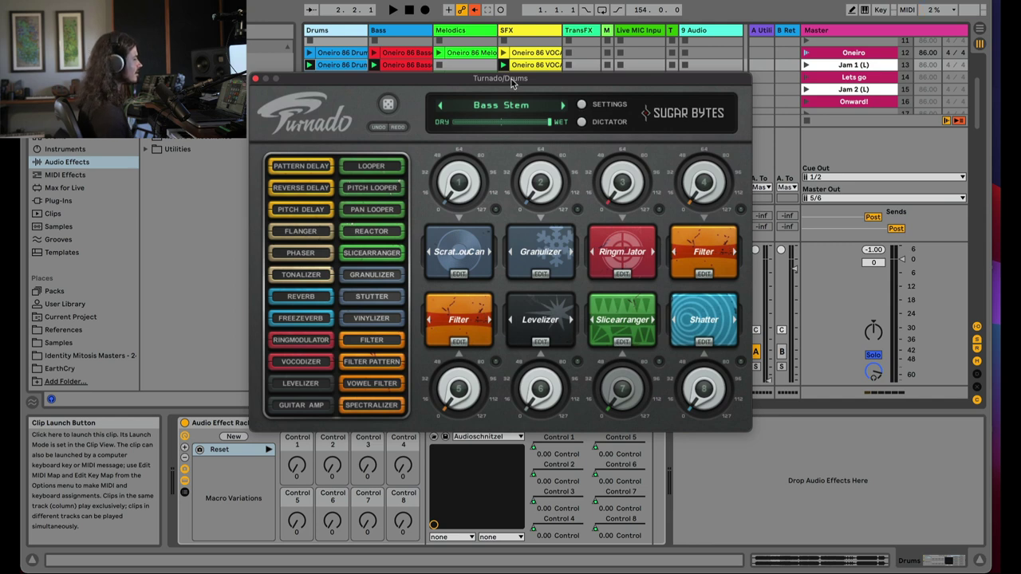
pyautogui.moveTo(513, 83); pyautogui.dragTo(520, 102)
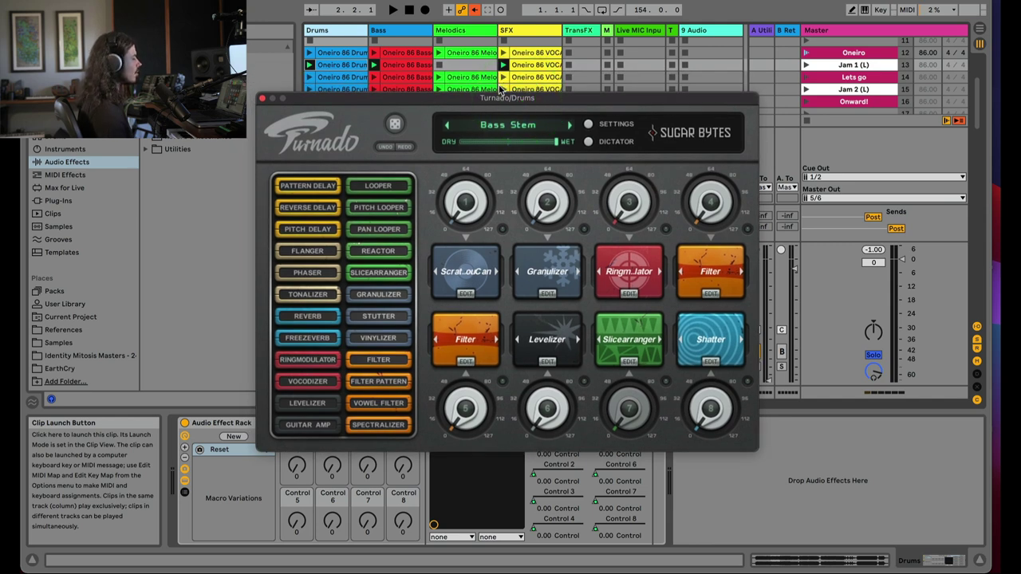
pyautogui.moveTo(483, 101); pyautogui.dragTo(593, 96)
# Solo Drums, launch Jam 1 with Turnado showing, then stop playback.
pyautogui.click(323, 366)
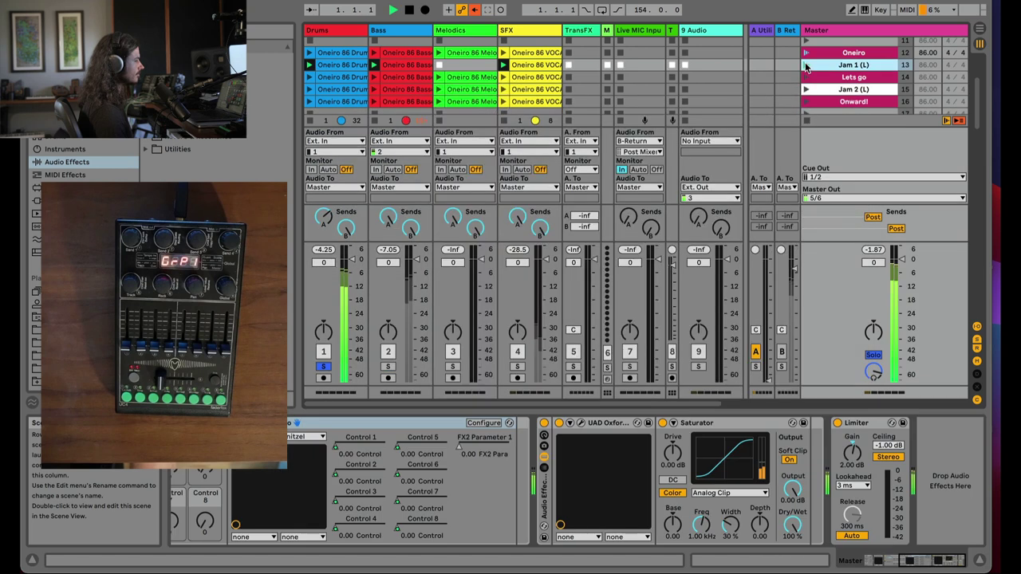
pyautogui.click(805, 65)
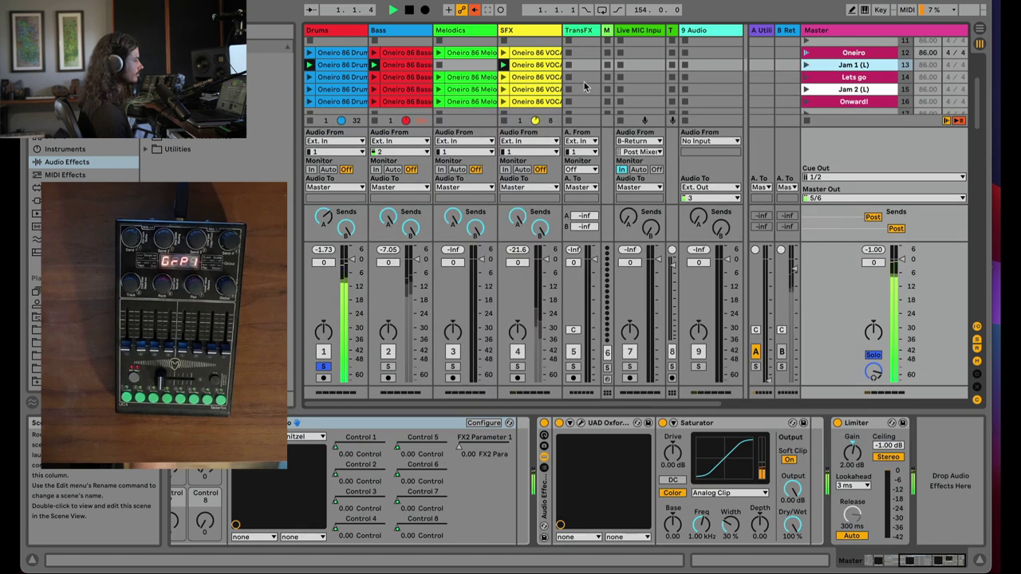
pyautogui.click(324, 40)
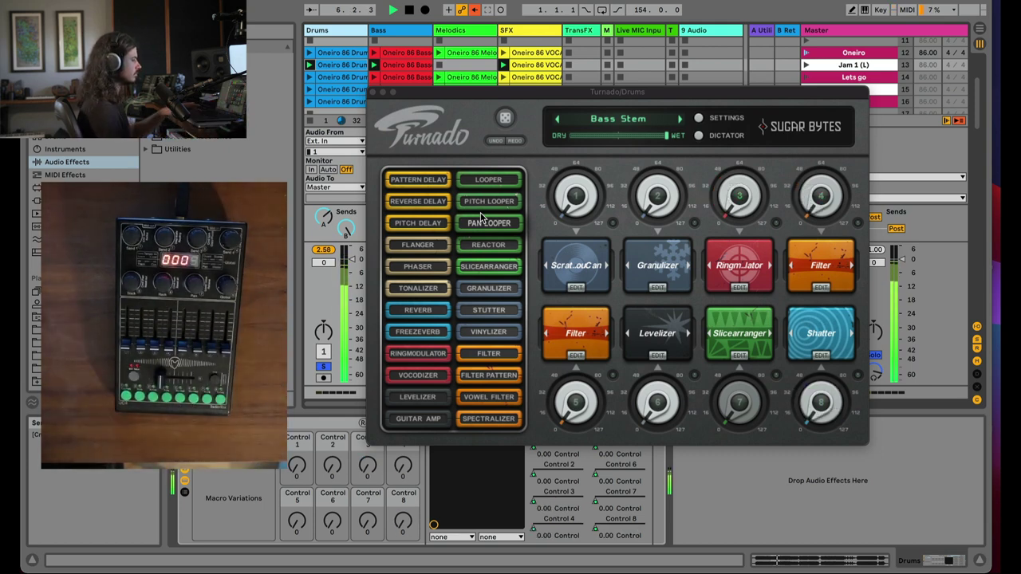
pyautogui.press('space')
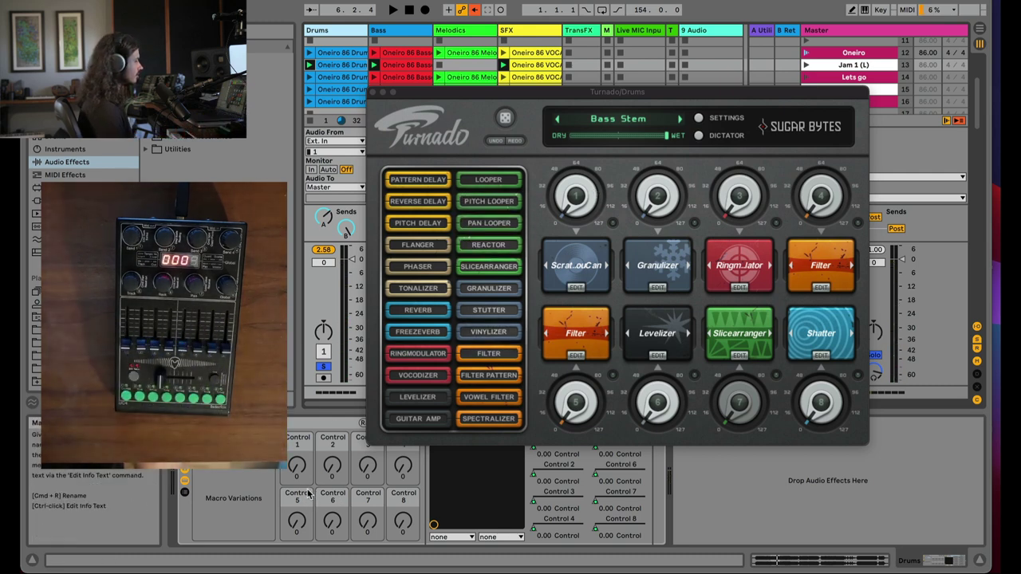
# Move the Turnado window aside and toggle the device's parameter list.
pyautogui.moveTo(447, 93); pyautogui.dragTo(493, 8)
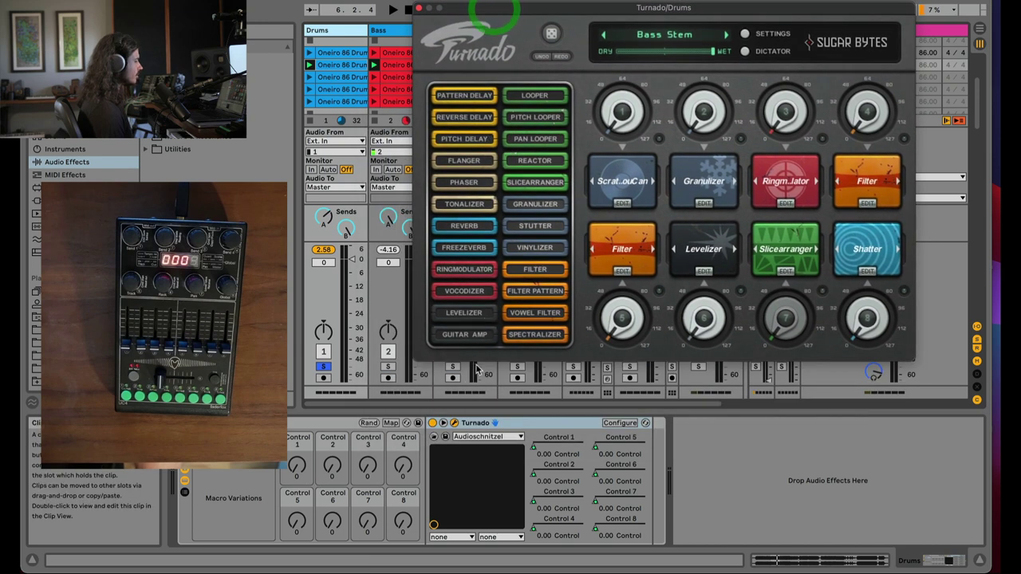
pyautogui.click(443, 429)
pyautogui.click(443, 429)
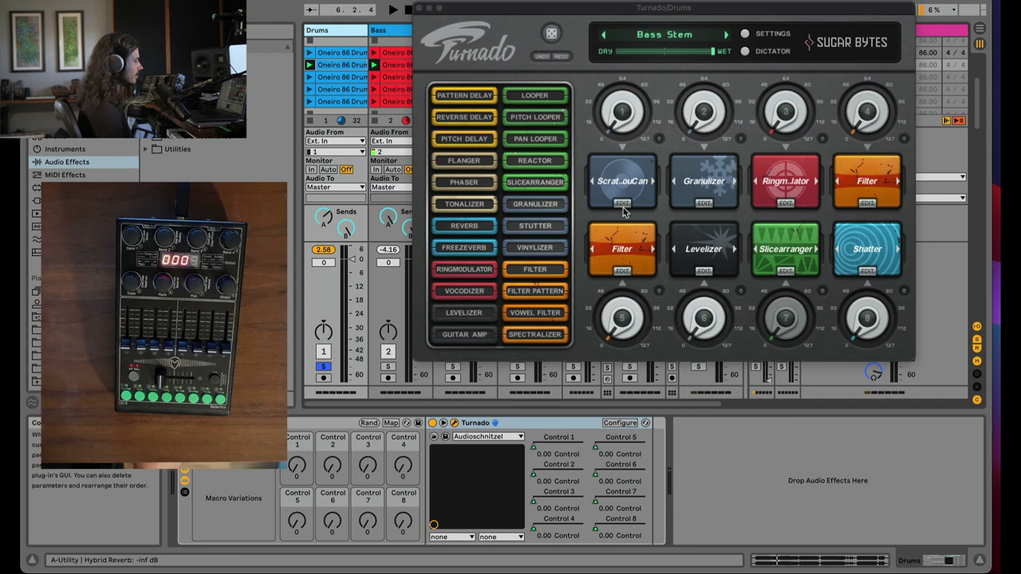
# Expose then remove Turnado's Dry/Wet parameter, and load Reverse Delay into the first slot.
pyautogui.click(618, 424)
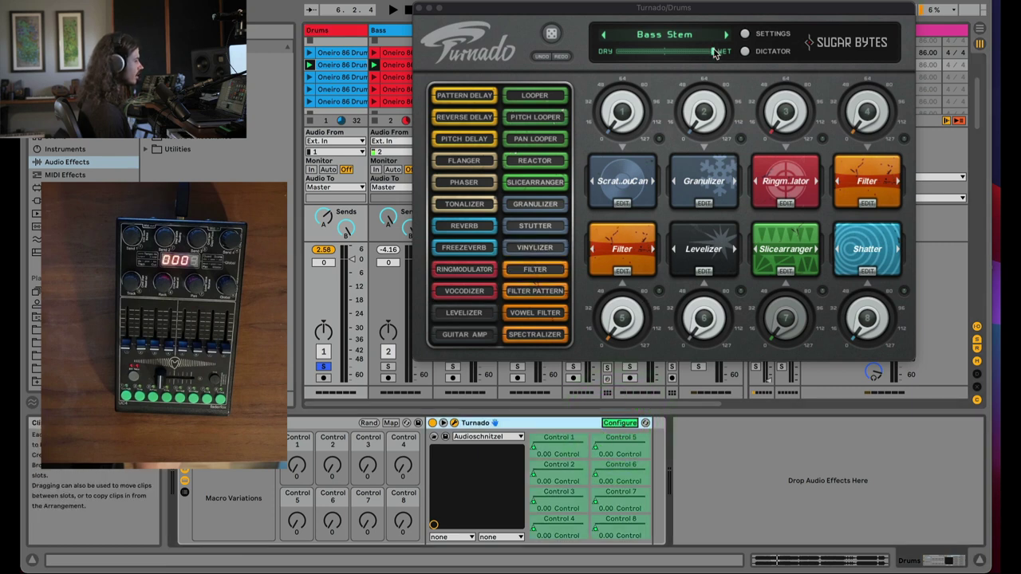
pyautogui.click(716, 53)
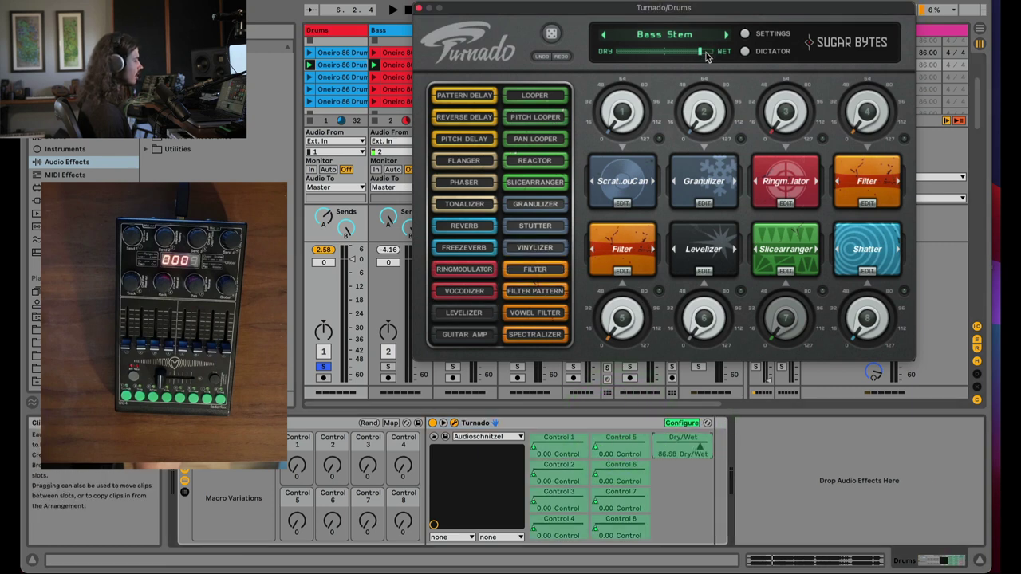
pyautogui.click(680, 445)
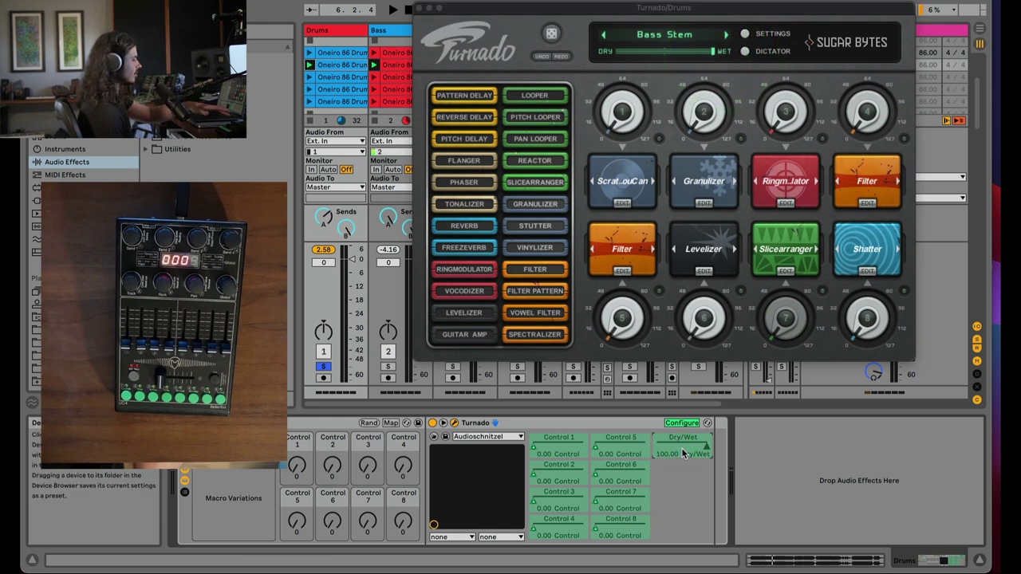
pyautogui.press('Delete')
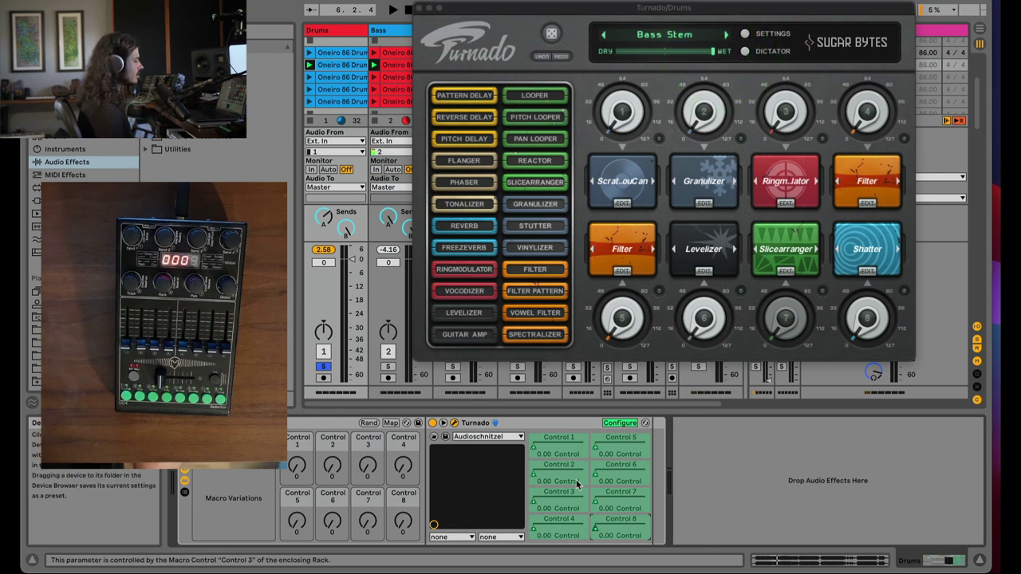
pyautogui.click(620, 423)
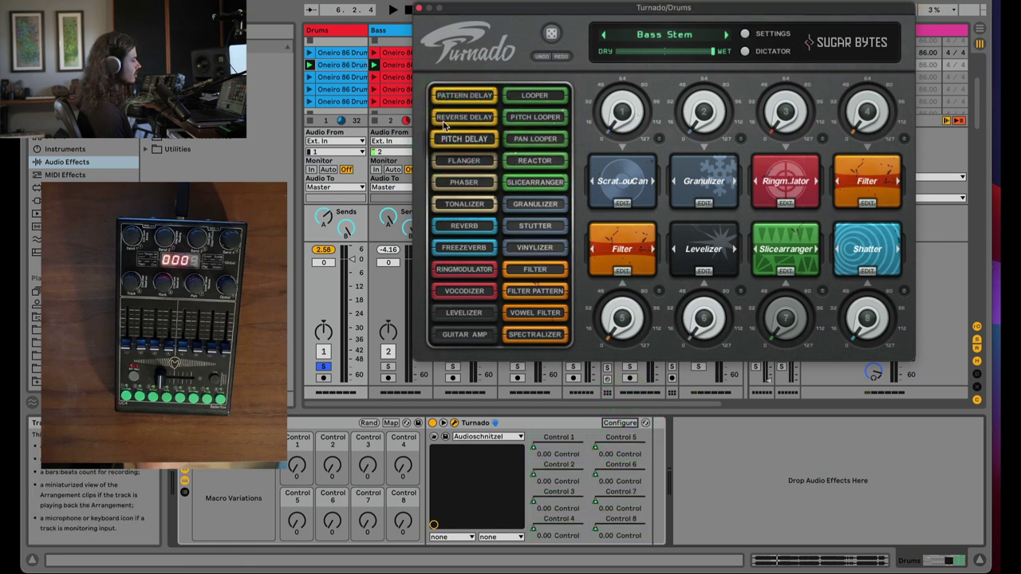
pyautogui.moveTo(456, 118); pyautogui.dragTo(608, 174)
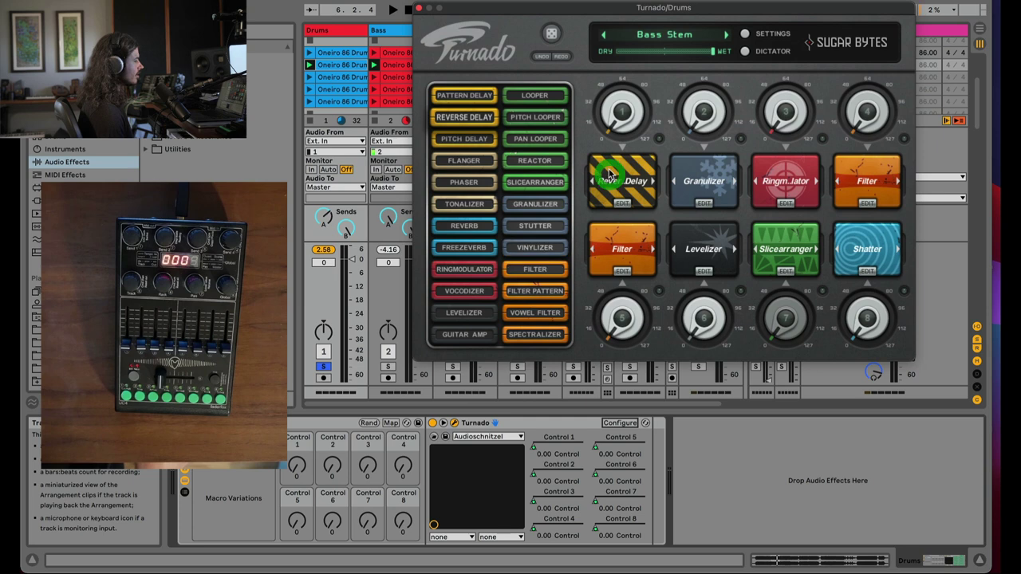
# Open the Granulizer editor showing 85 ms grainsize, 55 ms distance and pitch 8.
pyautogui.click(705, 204)
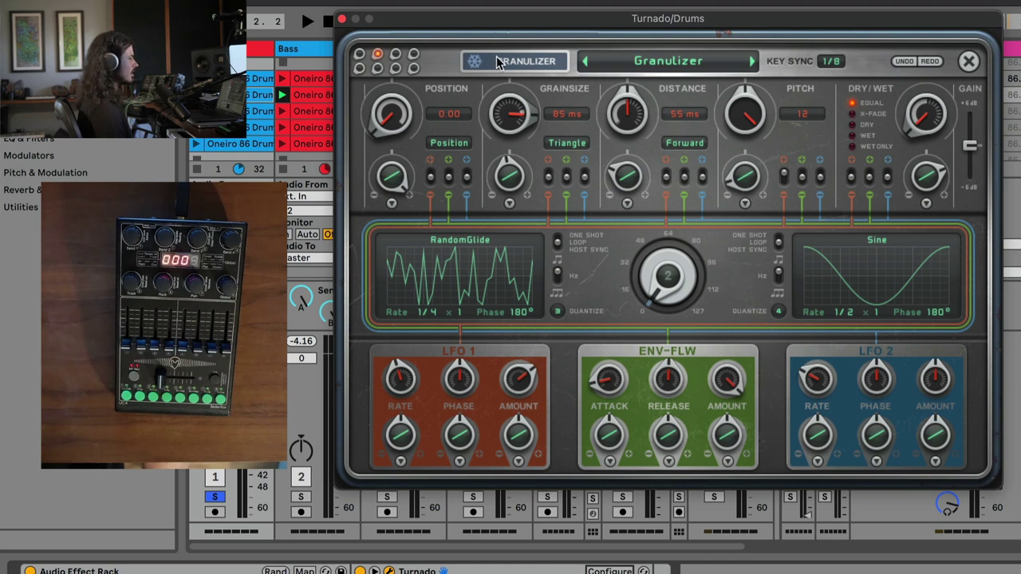
pyautogui.click(969, 62)
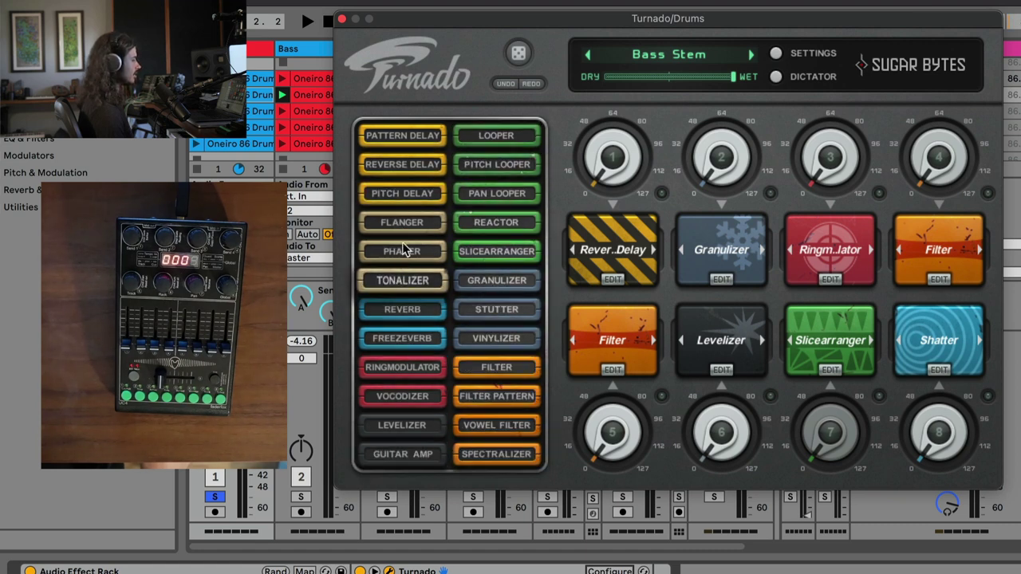
pyautogui.click(720, 280)
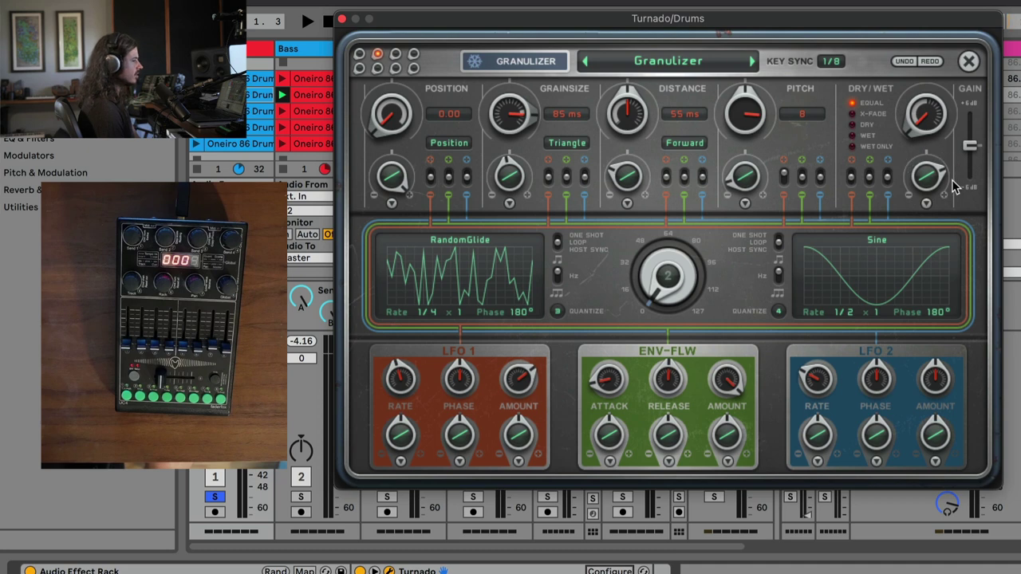
pyautogui.moveTo(668, 300)
pyautogui.mouseDown()
pyautogui.moveTo(668, 271)
pyautogui.moveTo(656, 305)
pyautogui.mouseUp()
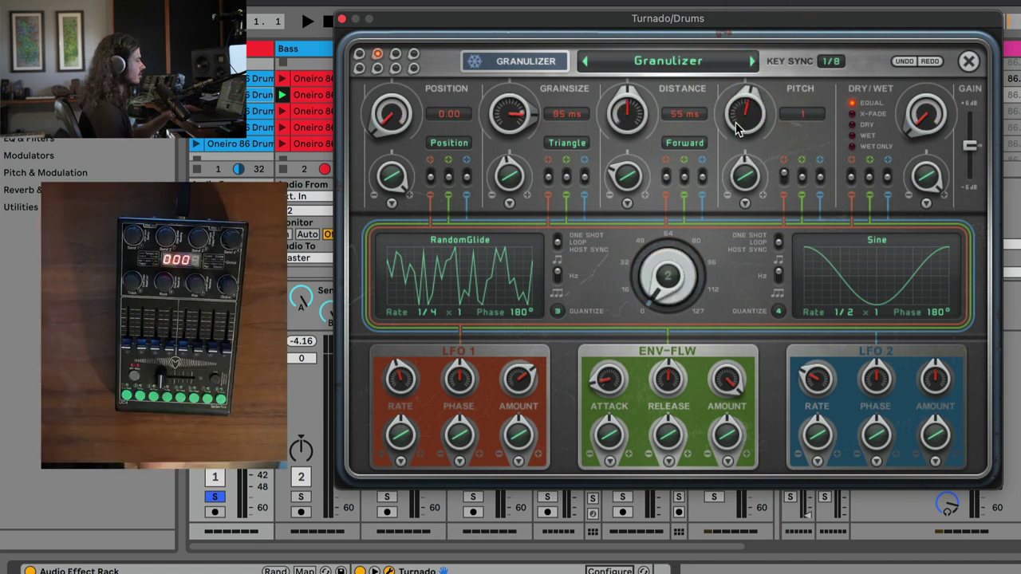
# Adjust the Granulizer Pitch modulation amount and toggle its first modulation source twice.
pyautogui.click(740, 171)
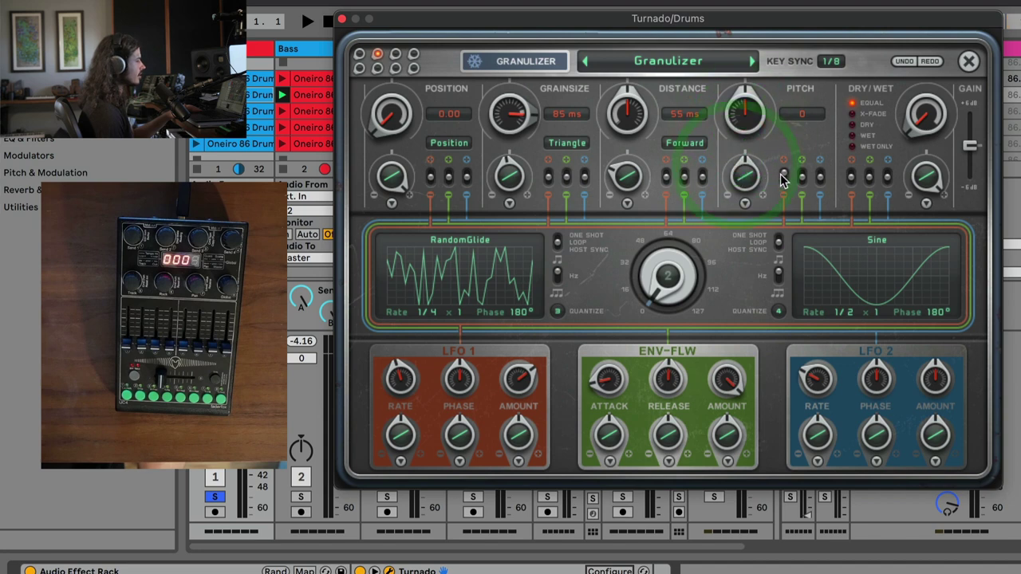
pyautogui.click(785, 177)
pyautogui.click(785, 176)
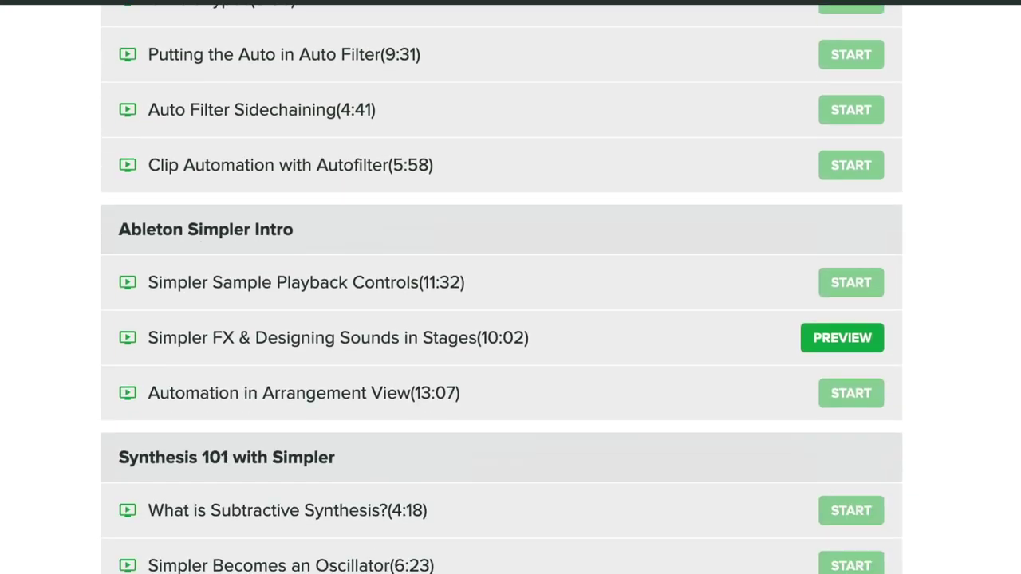
# Scroll the course lesson list past the Sound Design with Delay and Echo lessons.
pyautogui.scroll(-17, 510, 288)
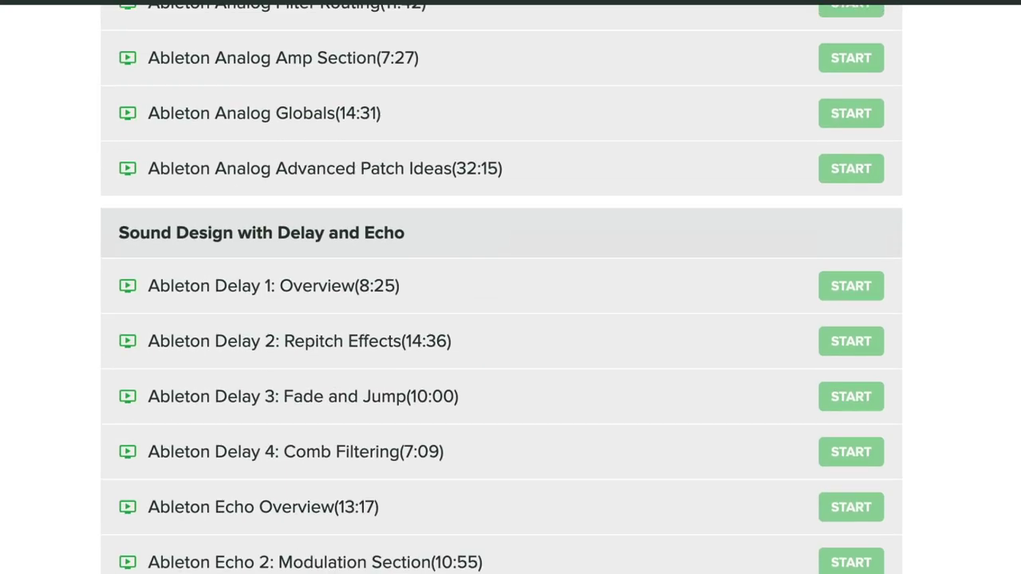
pyautogui.scroll(-5, 511, 288)
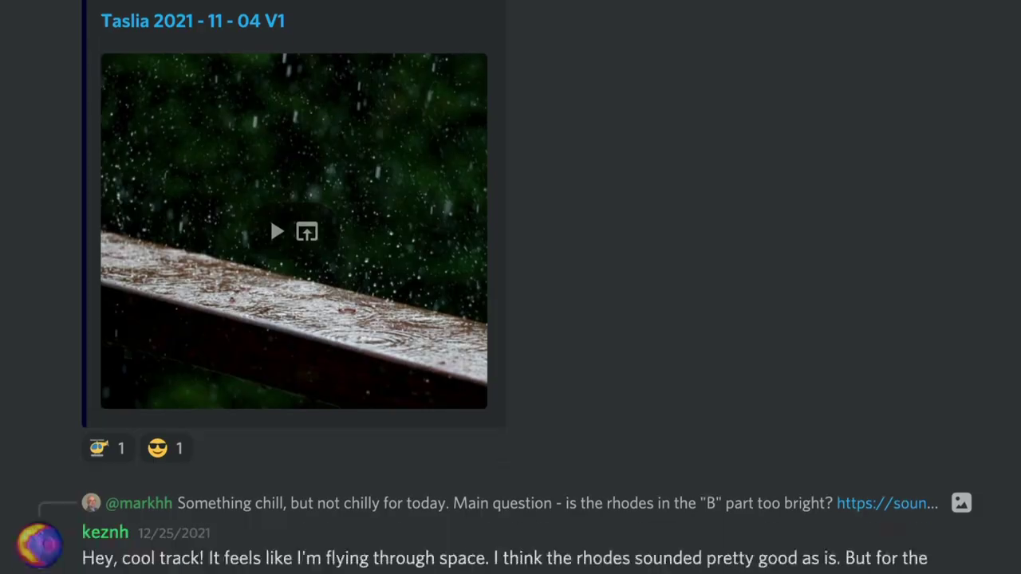
pyautogui.scroll(-10, 511, 288)
pyautogui.scroll(-20, 511, 287)
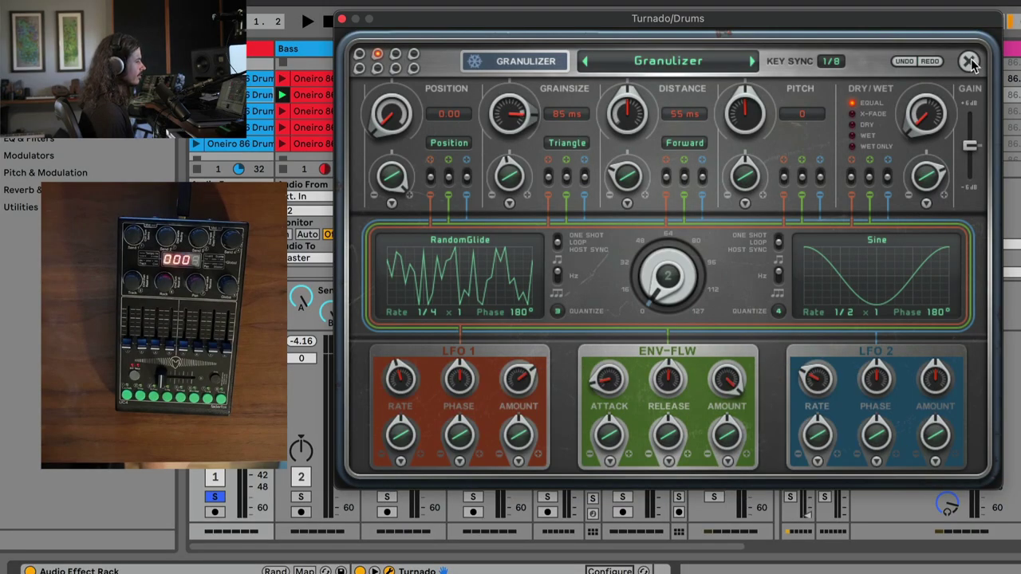
# Leave the Granulizer, inspect the Shatter slot's Reverb page, then return to the slot overview.
pyautogui.click(971, 62)
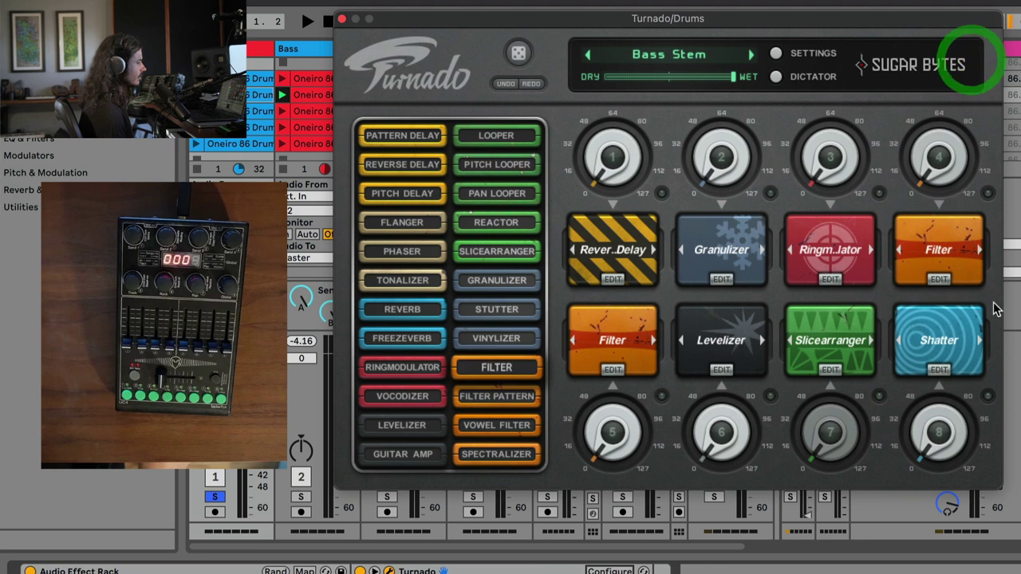
pyautogui.click(940, 370)
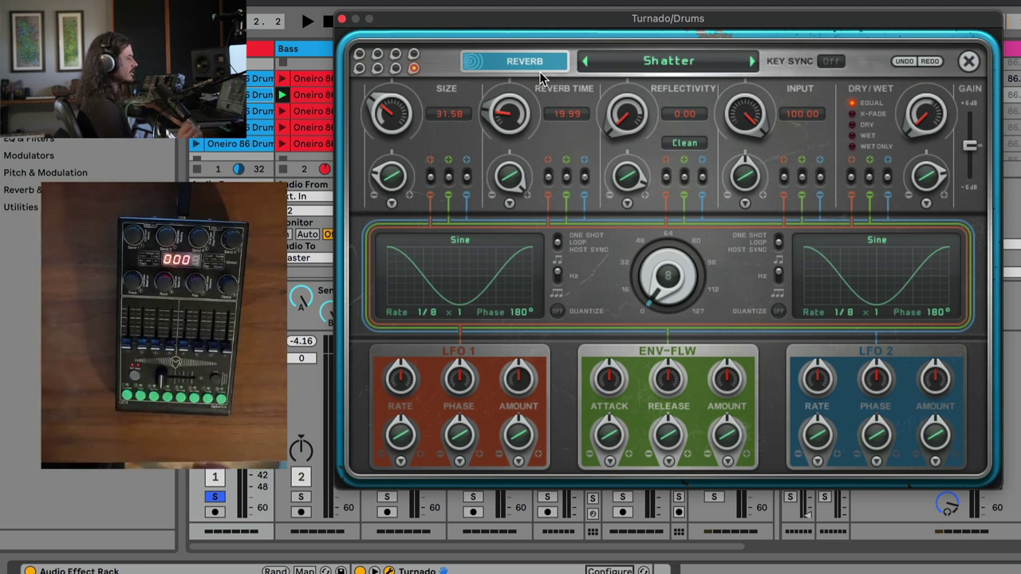
pyautogui.click(969, 61)
# Turn off Slicearranger's key sync on the Drums Turnado, then close its edit panel.
pyautogui.click(830, 369)
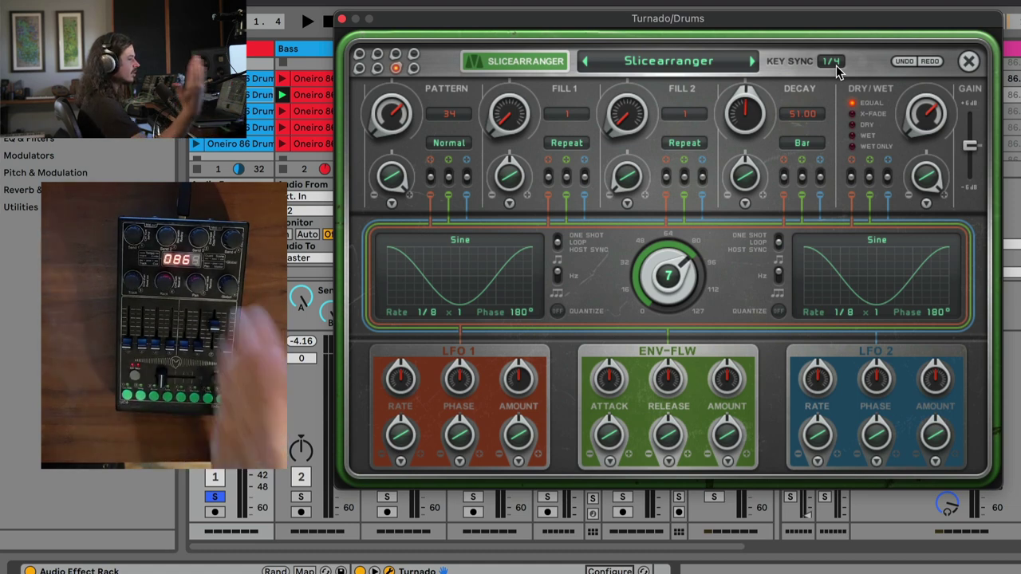
pyautogui.click(836, 66)
pyautogui.click(842, 88)
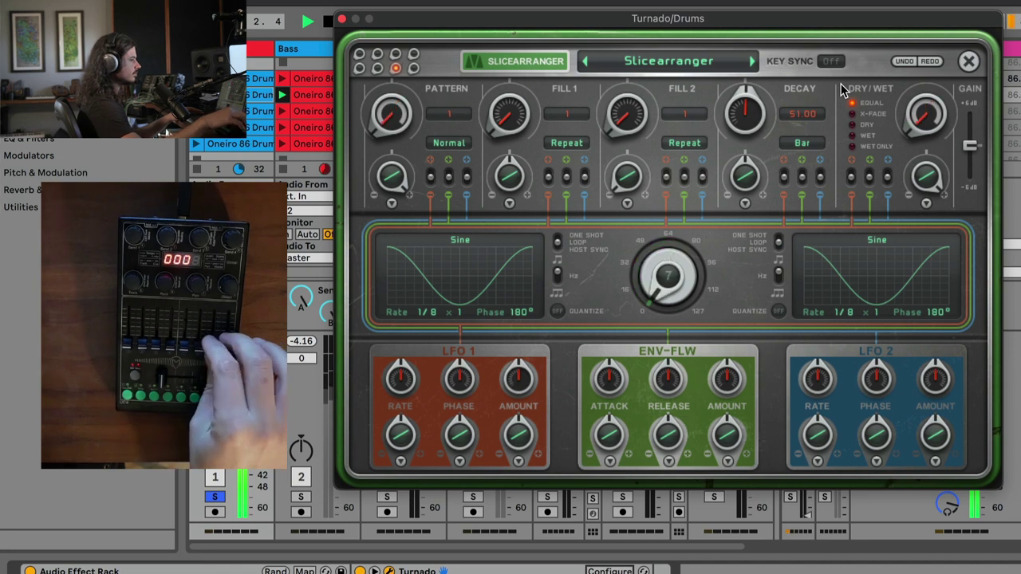
pyautogui.click(827, 63)
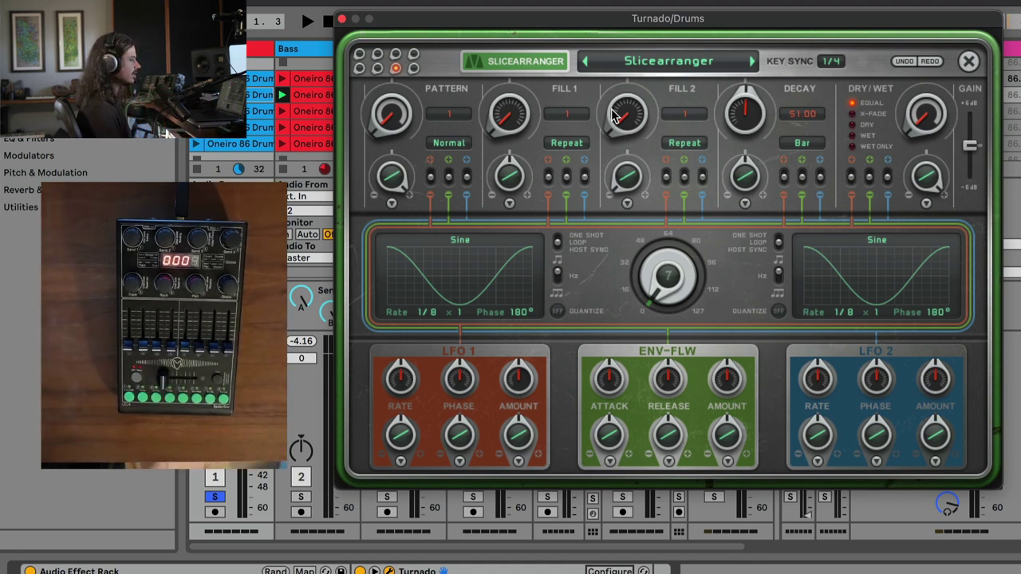
pyautogui.click(969, 64)
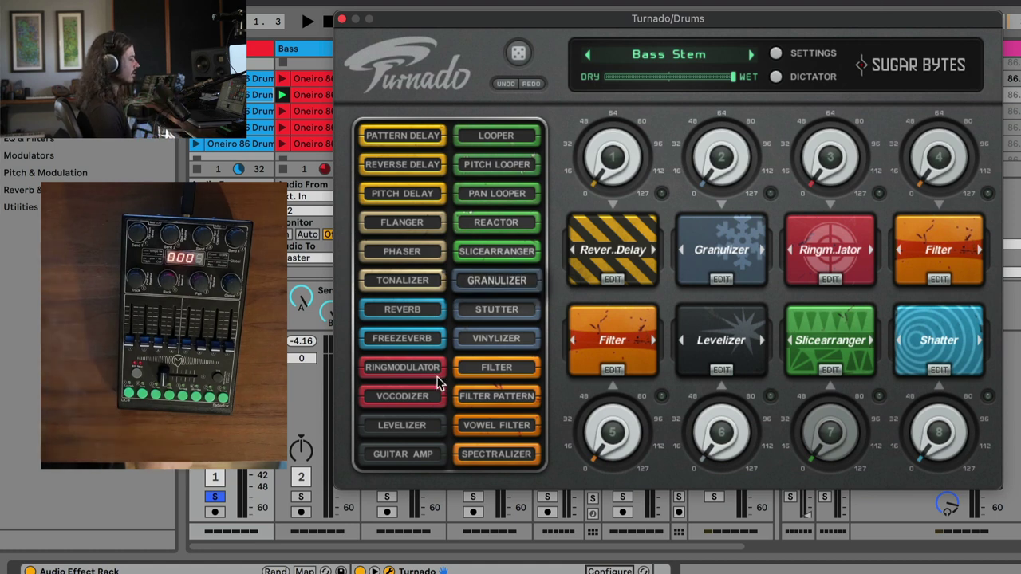
# Unsolo the Drums track, close its Turnado window, and scroll the mixer left.
pyautogui.click(214, 498)
pyautogui.click(858, 95)
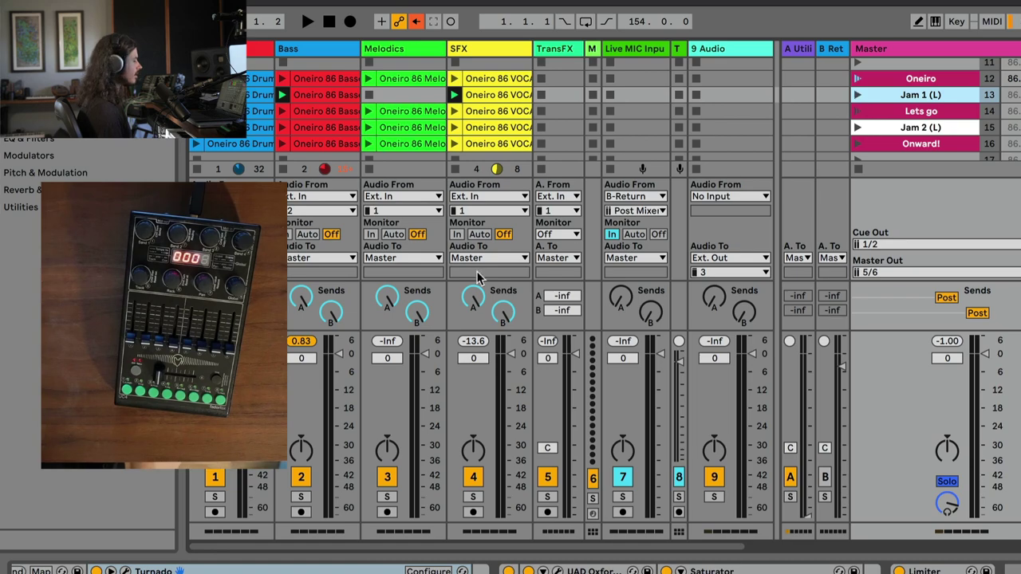
pyautogui.hscroll(-5, 511, 570)
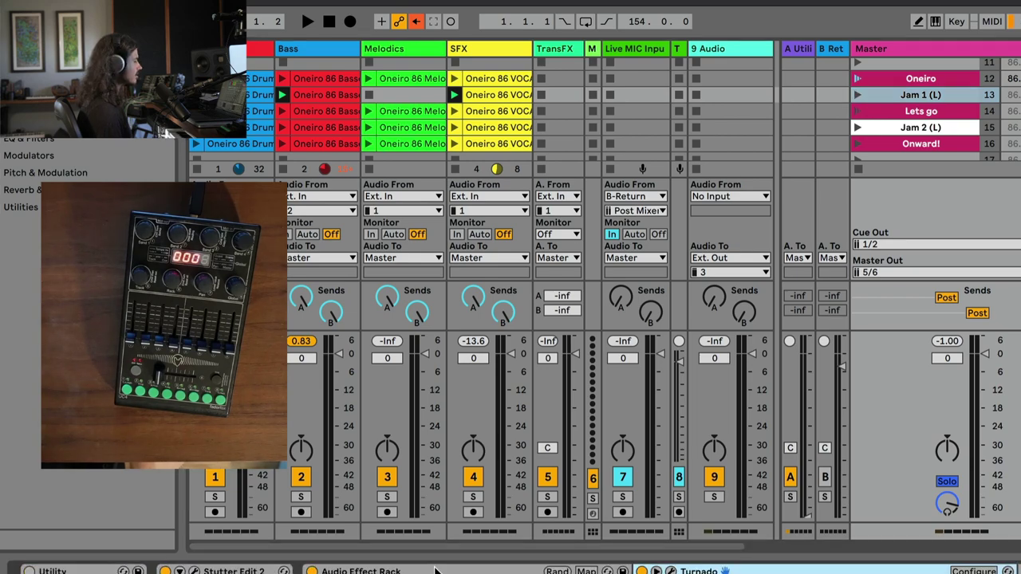
# Select the Master chain's Audio Effect Rack with macros at 0, then start playback.
pyautogui.click(424, 570)
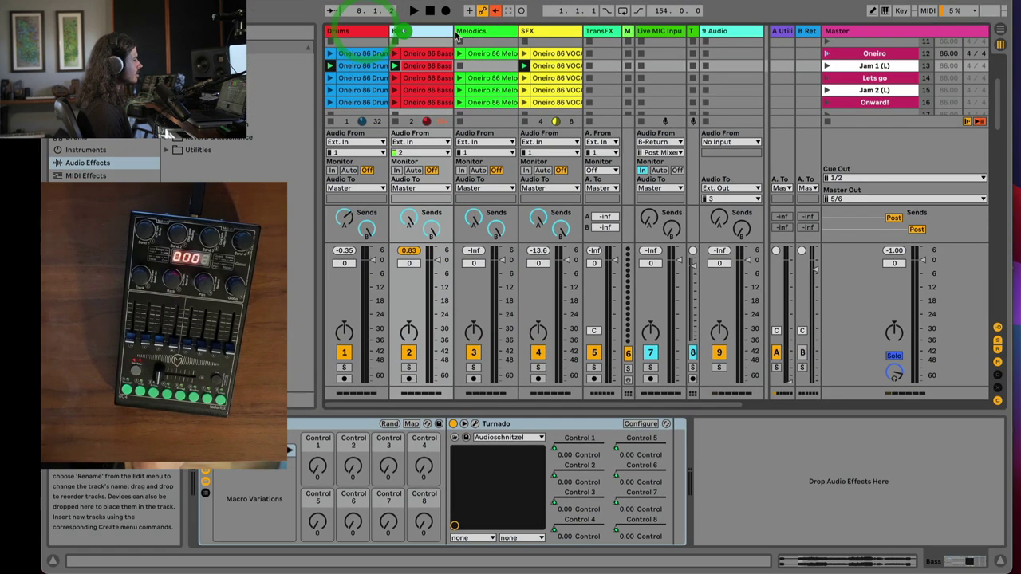
pyautogui.moveTo(457, 35); pyautogui.dragTo(411, 32)
pyautogui.click(845, 30)
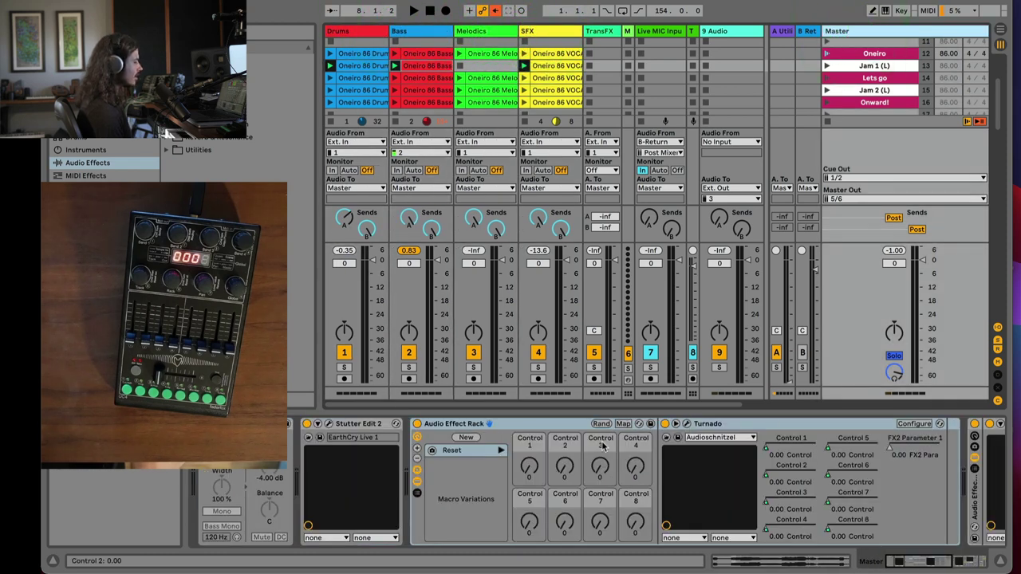
pyautogui.click(888, 566)
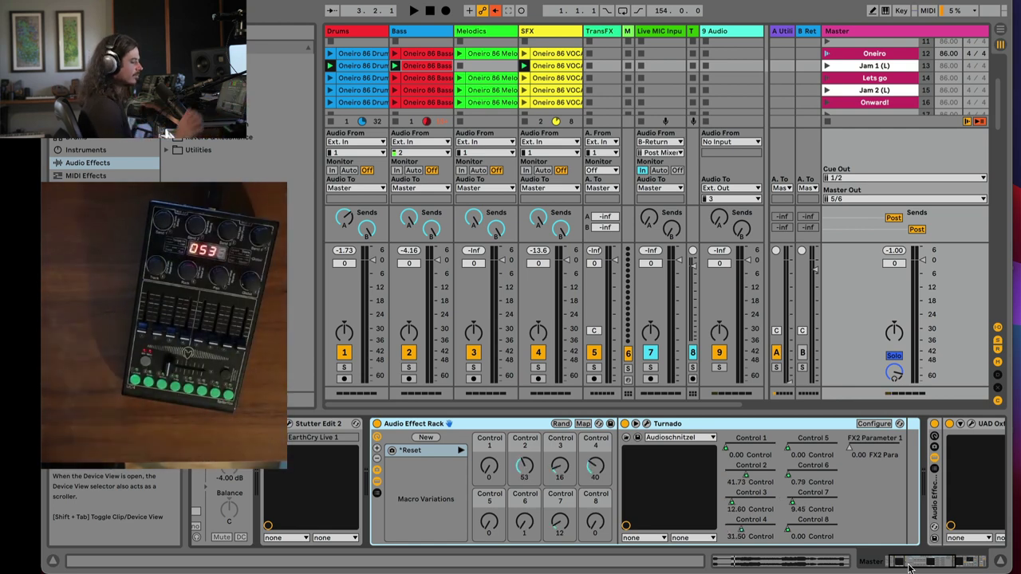
pyautogui.press('space')
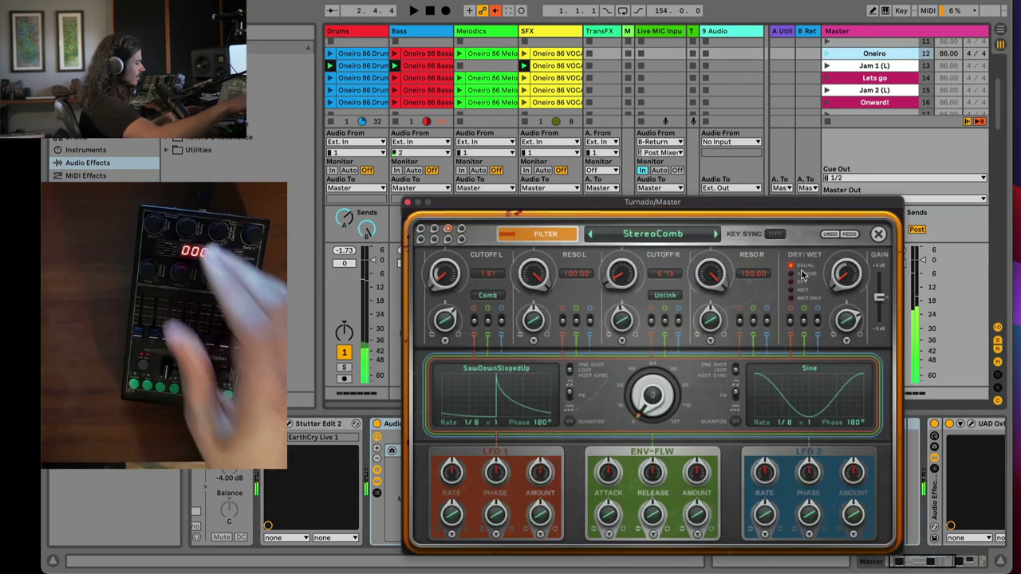
# In the Master Turnado, slow the StereoComb filter's LFO 2 rate to 1/2.
pyautogui.click(636, 424)
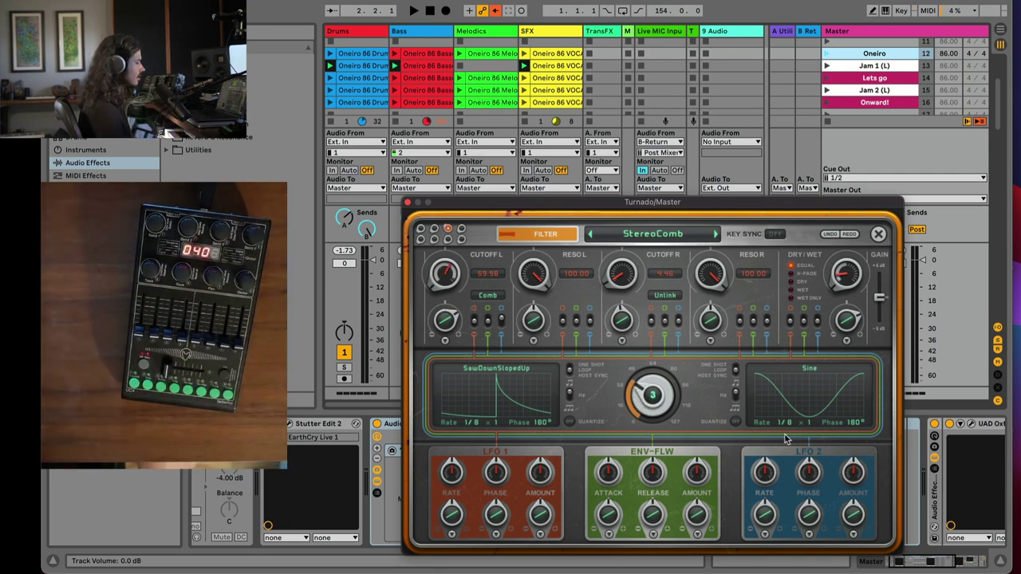
pyautogui.moveTo(763, 473); pyautogui.dragTo(759, 481)
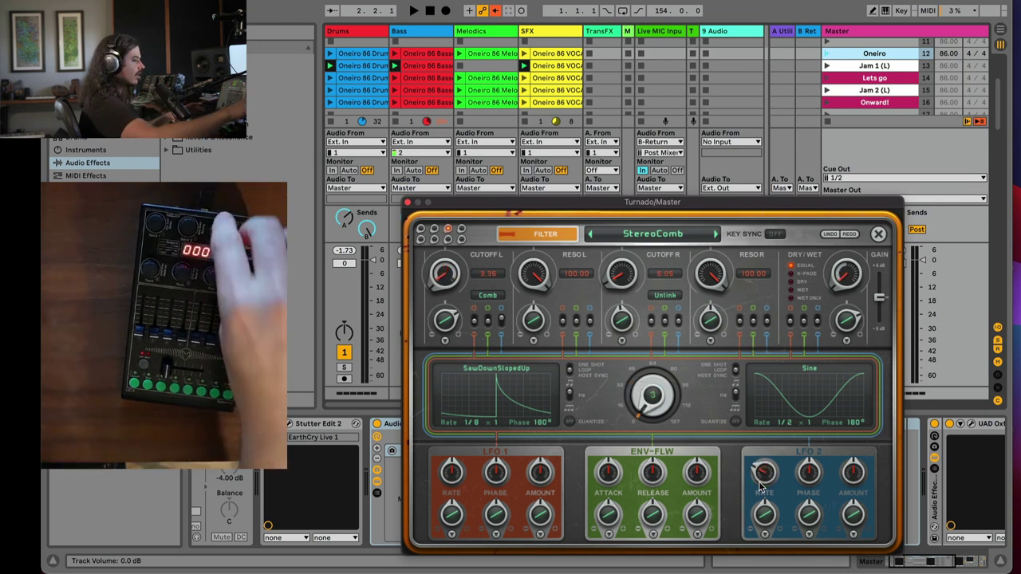